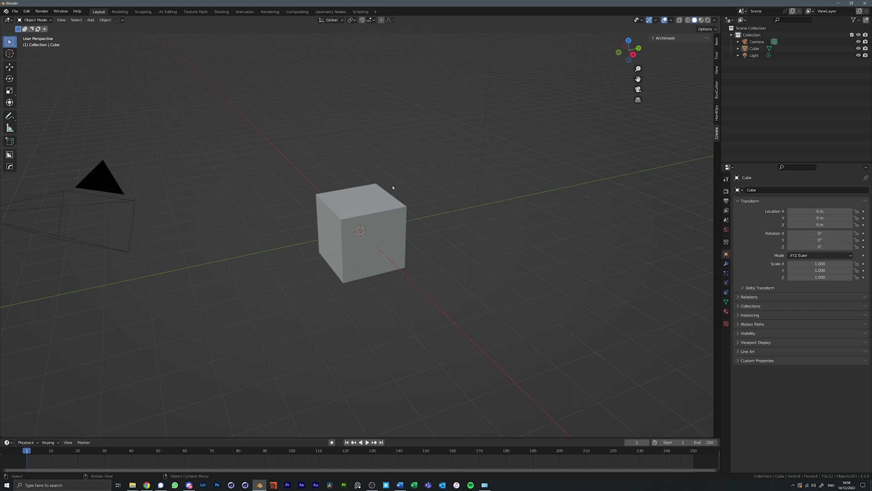
Delete all the default objects in the scene: camera, cube and light.
key("a")
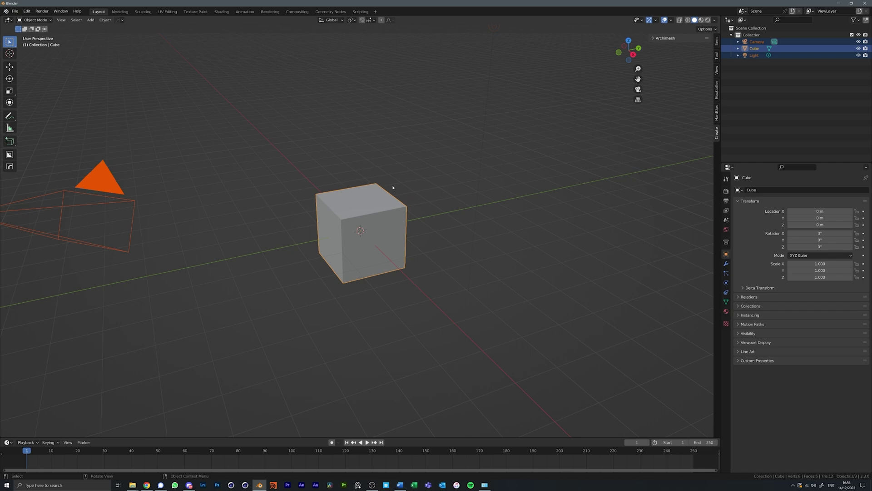
key("Delete")
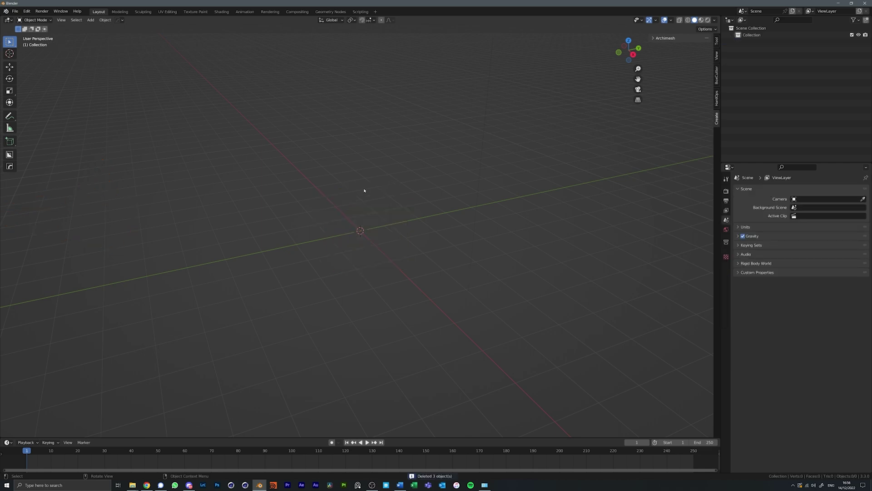
Look up the Archimesh add-on in the preferences by searching for "archi", and check its details.
left_click(27, 11)
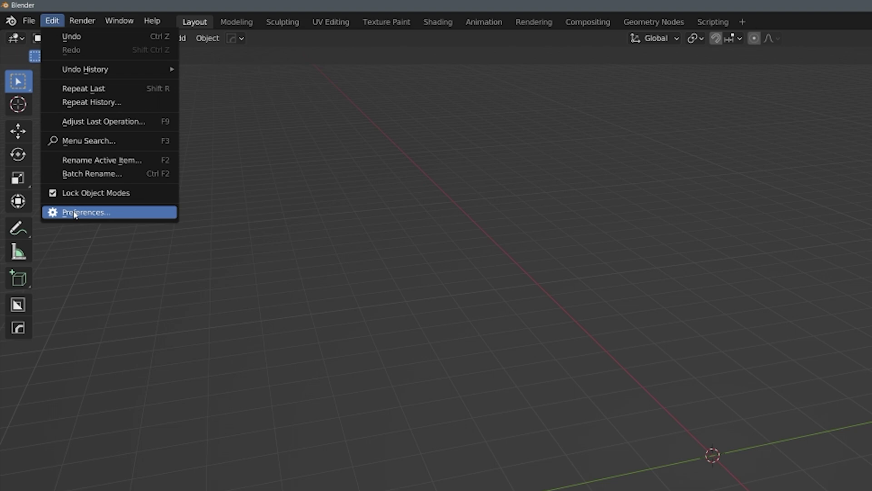
left_click(44, 107)
left_click_drag(72, 33, 405, 117)
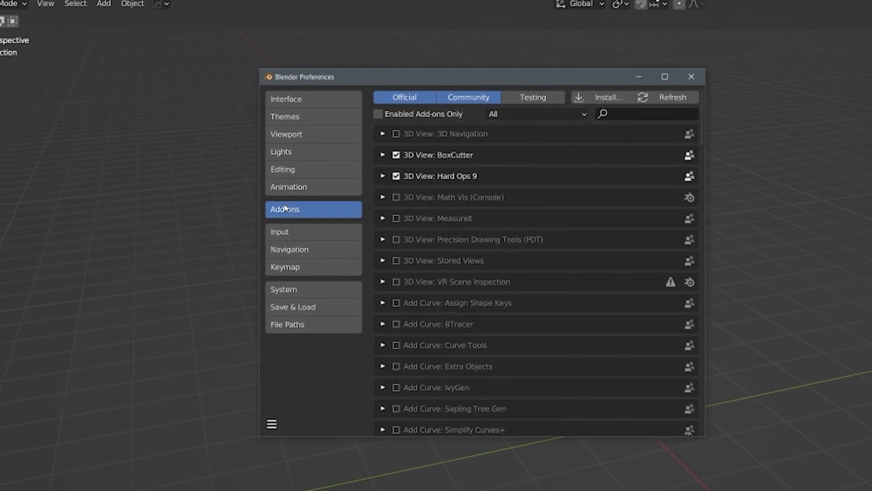
left_click(709, 149)
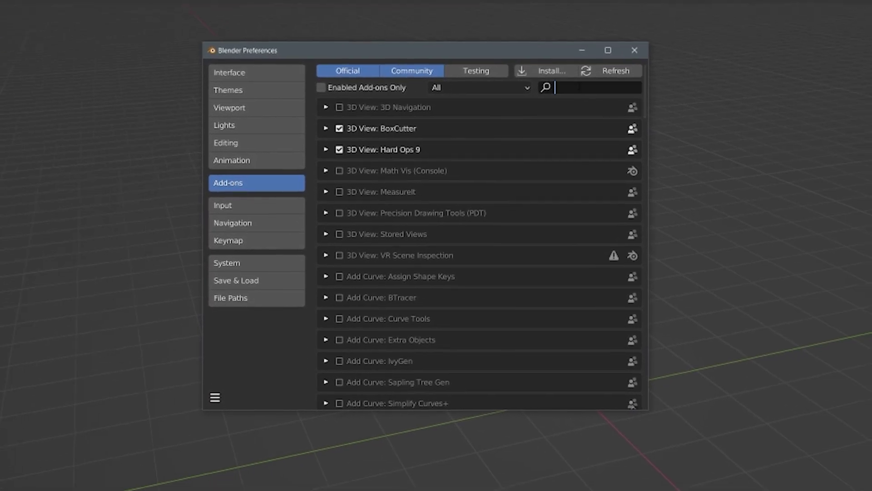
type("archi")
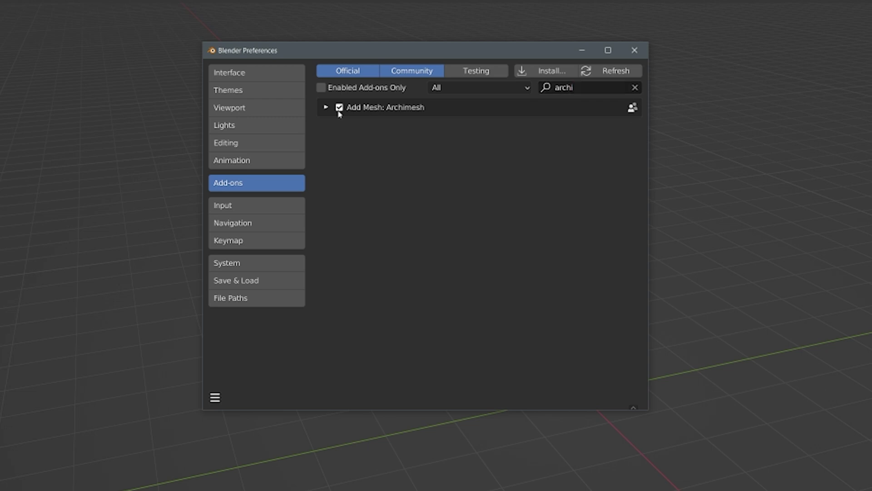
left_click(329, 109)
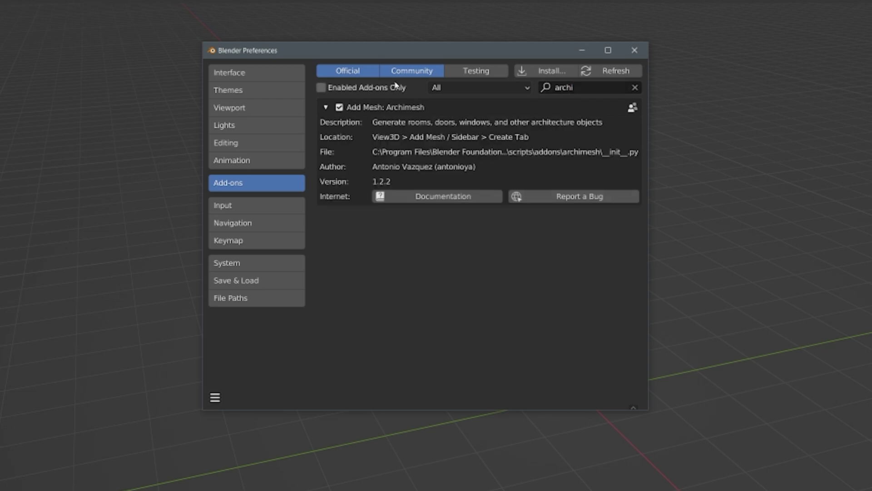
left_click(635, 50)
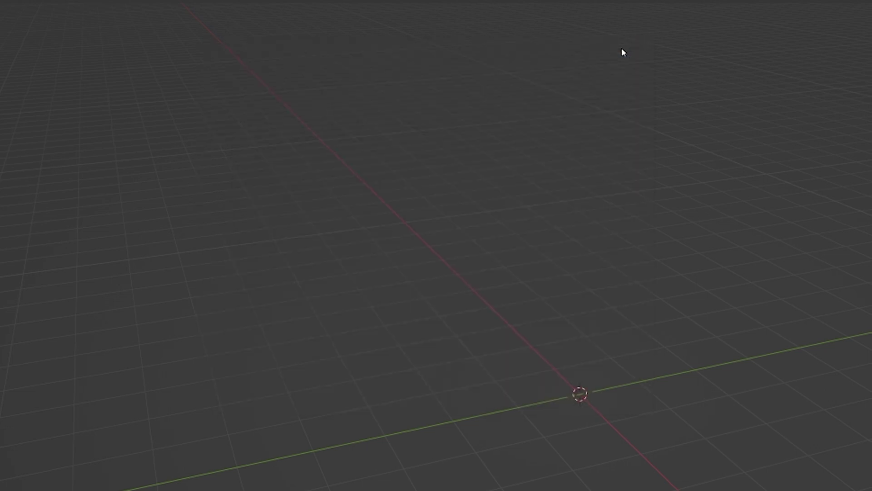
Expand the Archimesh tools in the 3D view's sidebar and widen it so the option names are readable.
key("n")
key("n")
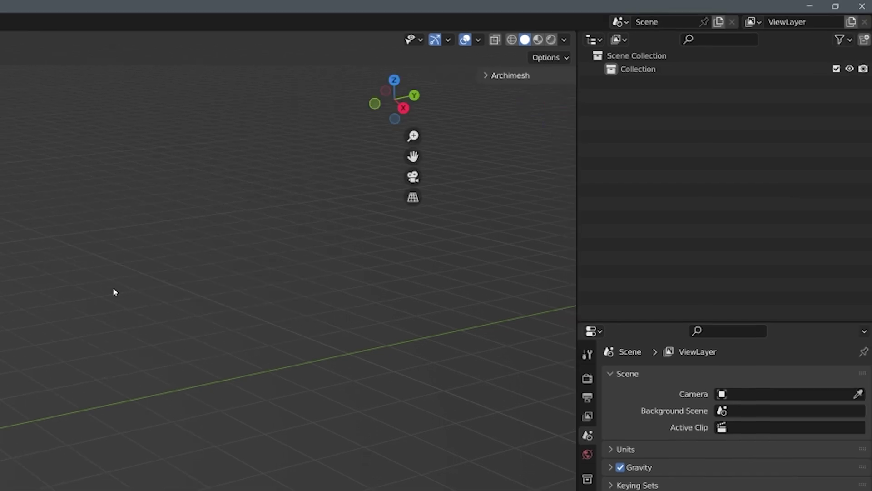
left_click(444, 75)
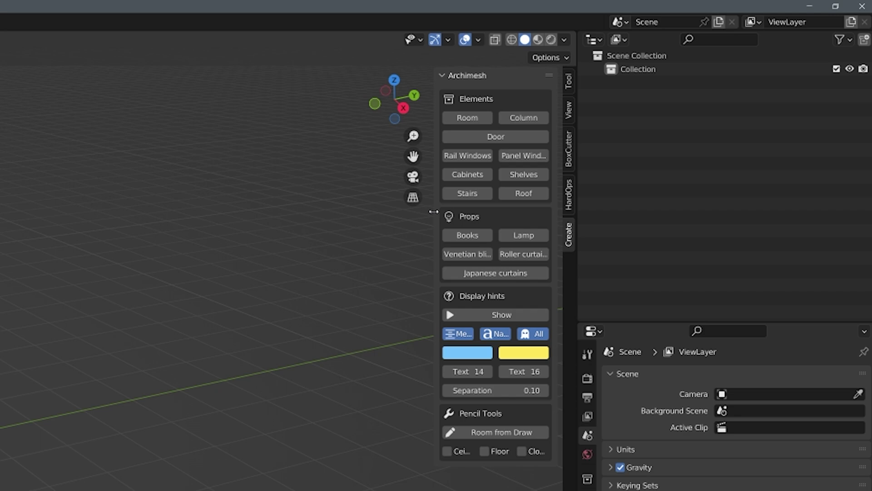
left_click_drag(434, 211, 233, 201)
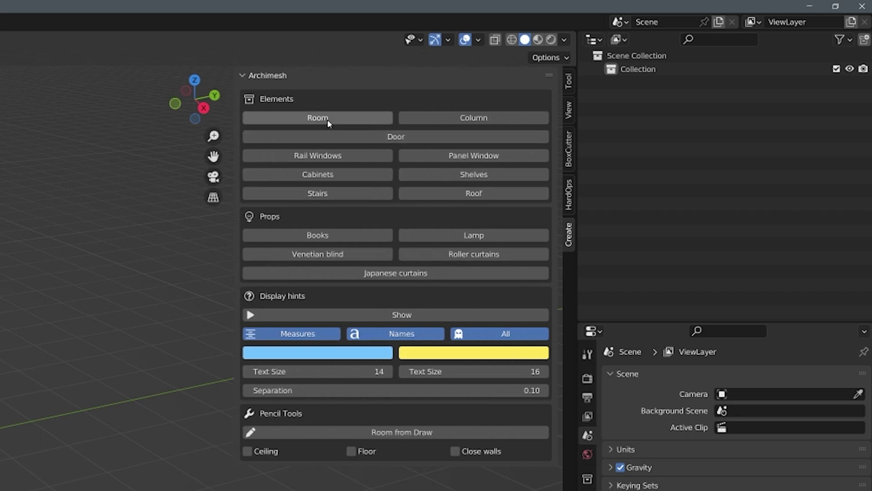
Add an Archimesh room with a single wall and set the wall's length to 10.
left_click(313, 118)
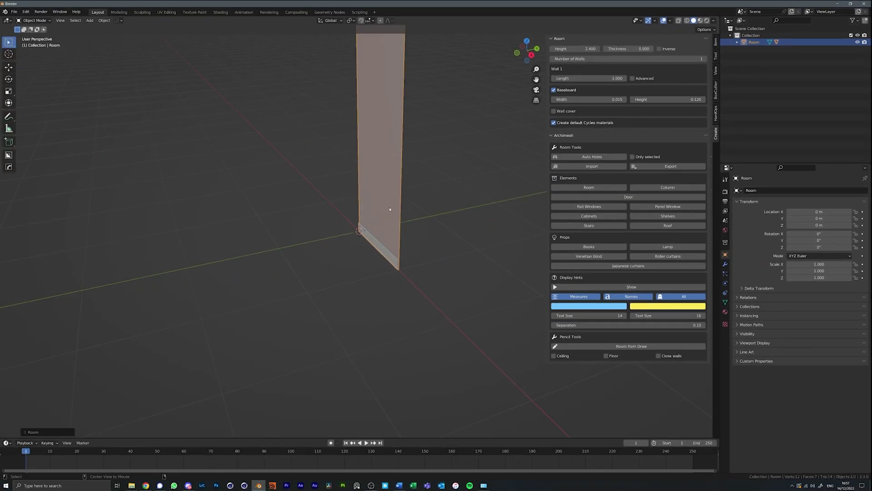
middle_click_drag(390, 209, 325, 253, "alt")
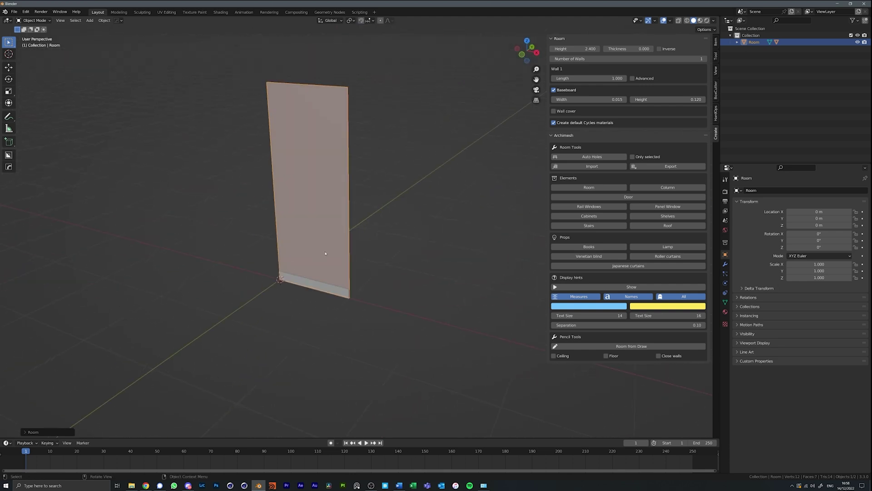
scroll(326, 253, "down", 5)
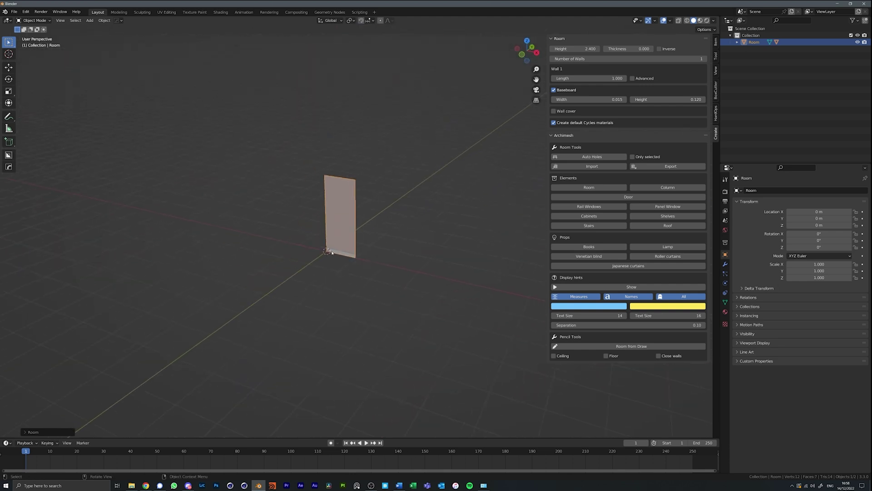
left_click(581, 78)
type("10")
key("Return")
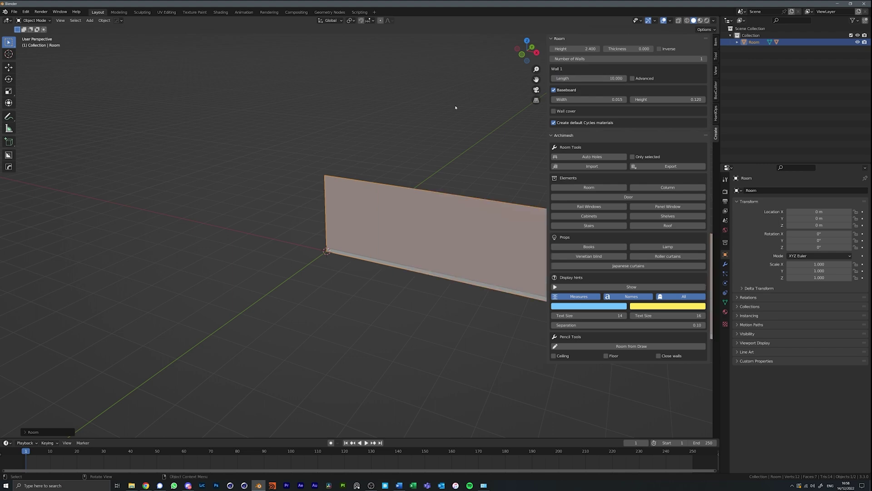
Add an Archimesh door to the scene at the start of the wall.
scroll(459, 230, "up", 5)
middle_click_drag(459, 230, 440, 225)
scroll(467, 262, "down", 4)
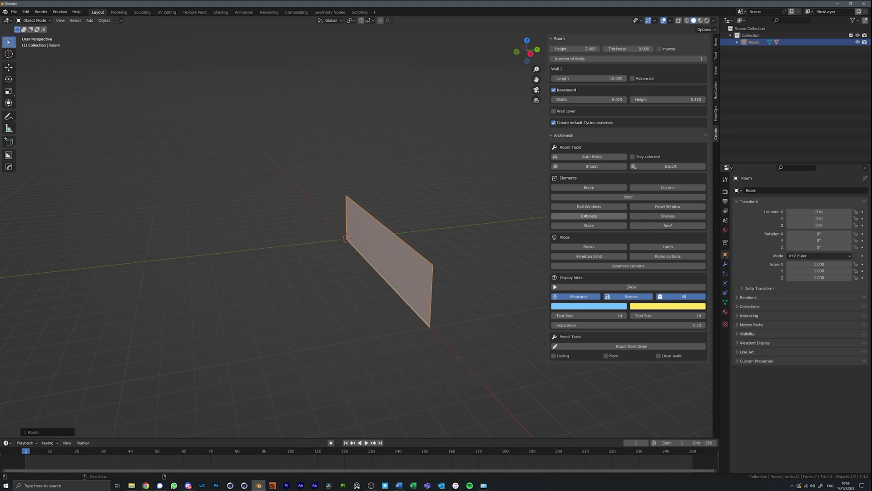
left_click(625, 197)
scroll(350, 243, "up", 5)
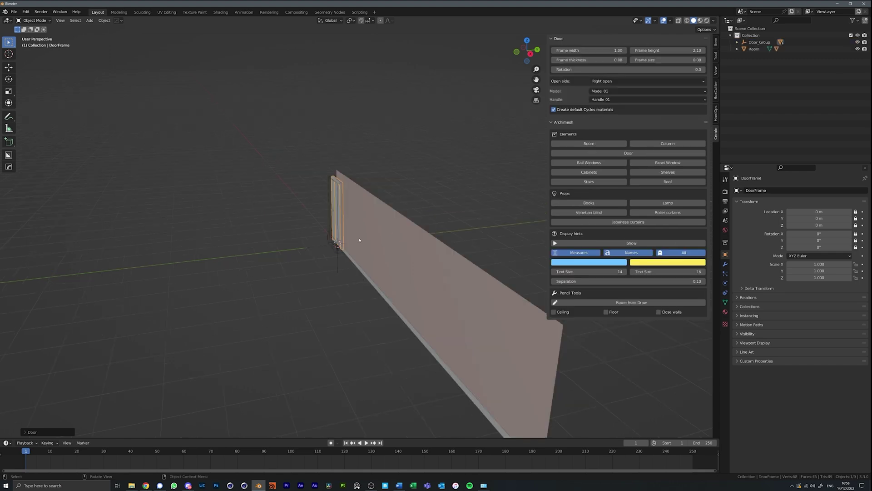
middle_click_drag(344, 246, 516, 163)
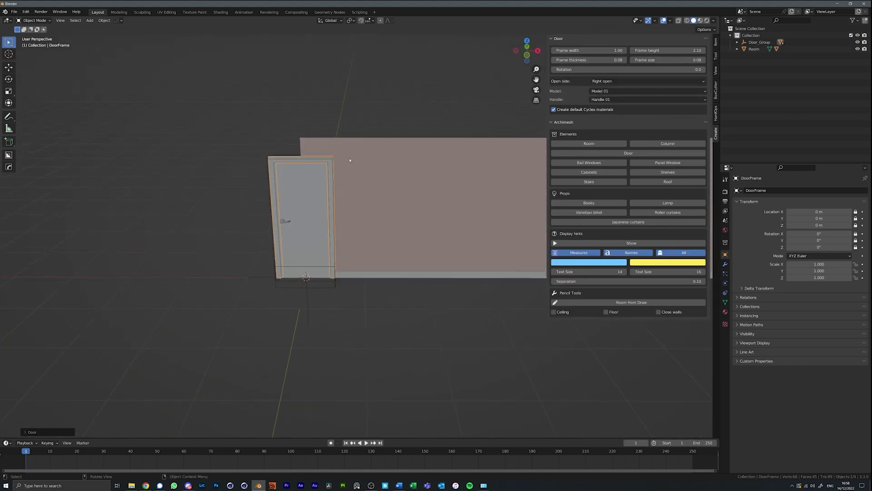
Select the whole Door_Group and move it along the X axis to about 5.4 m on the wall.
left_click(758, 42)
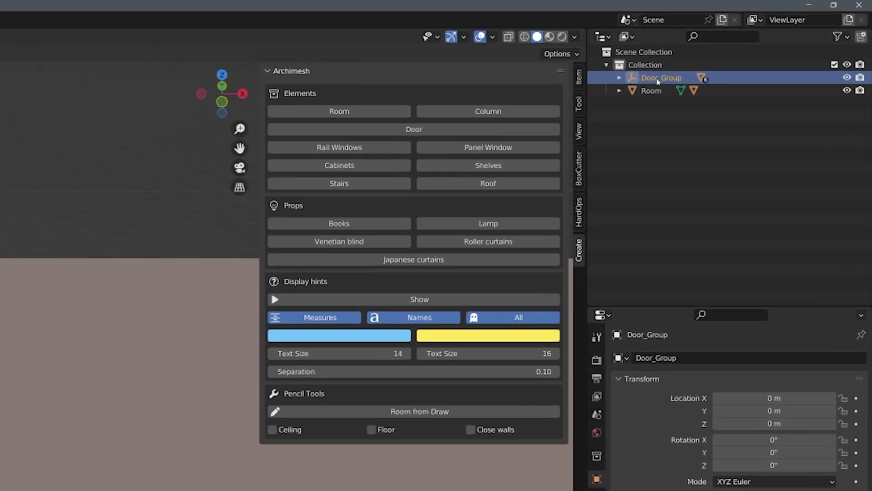
right_click(657, 79)
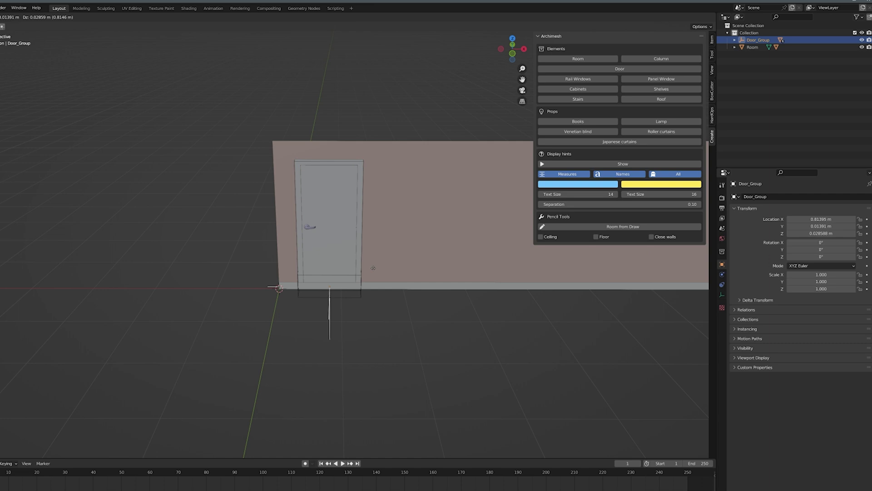
key("g")
key("x")
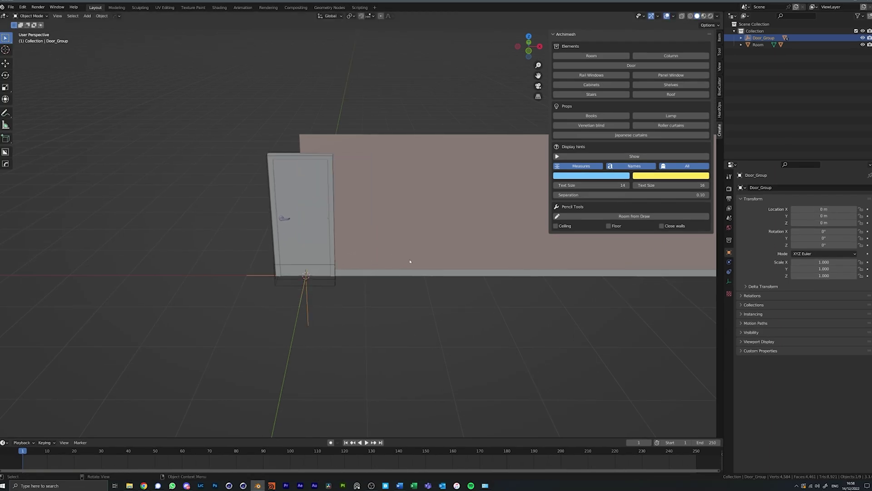
left_click(522, 265)
middle_click_drag(522, 265, 503, 260)
scroll(504, 259, "down", 6)
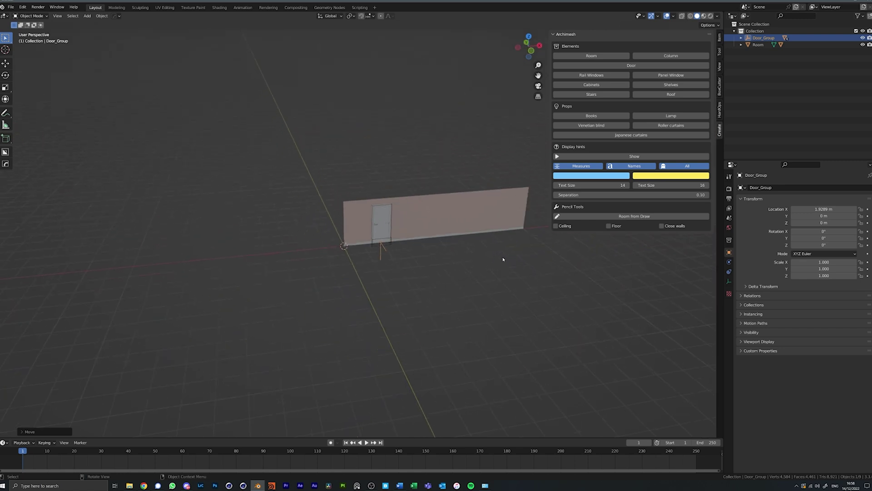
key("g")
key("x")
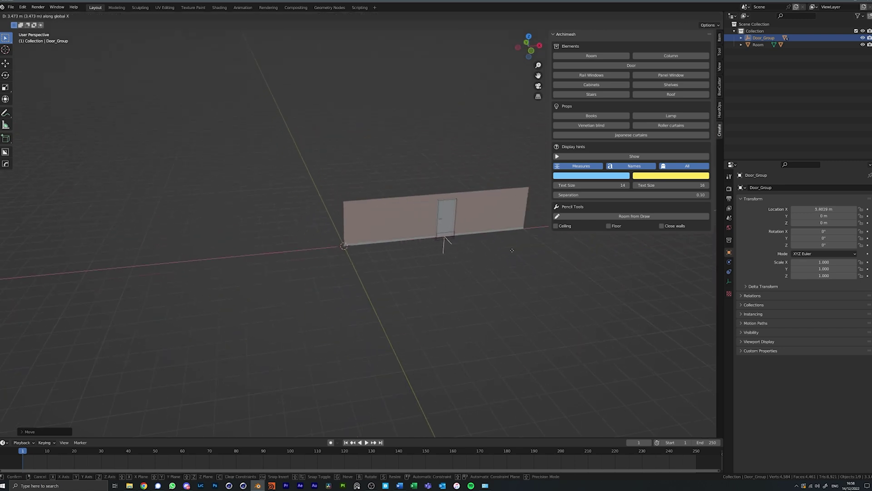
left_click(447, 247)
middle_click_drag(447, 247, 444, 250)
scroll(445, 250, "up", 10)
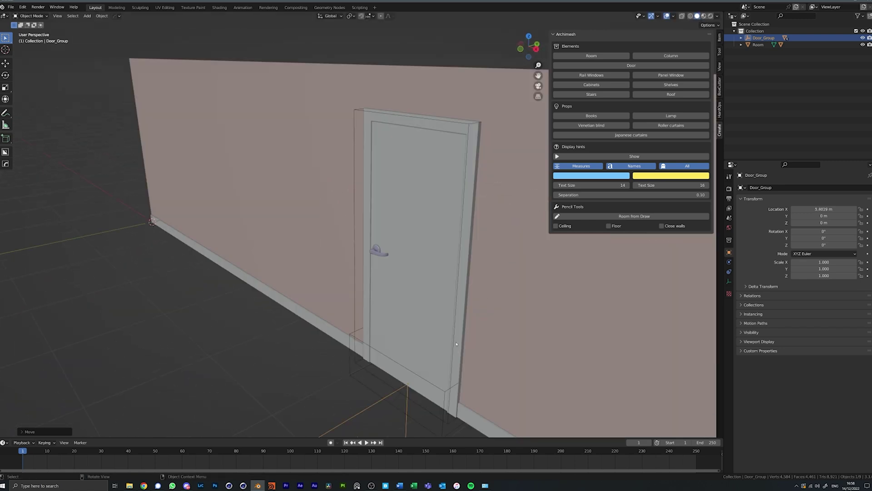
Select the Room wall and run Auto Holes to cut the opening for the door.
middle_click_drag(470, 344, 444, 338)
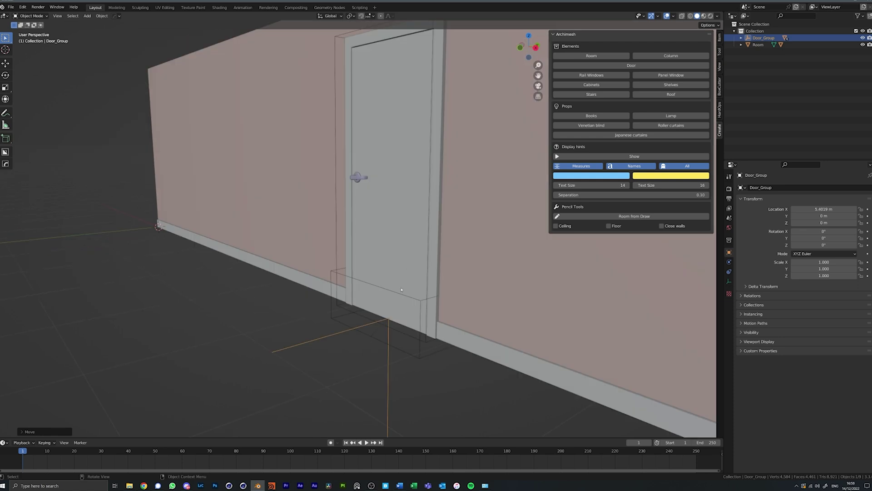
scroll(510, 325, "down", 1)
middle_click_drag(511, 324, 539, 332)
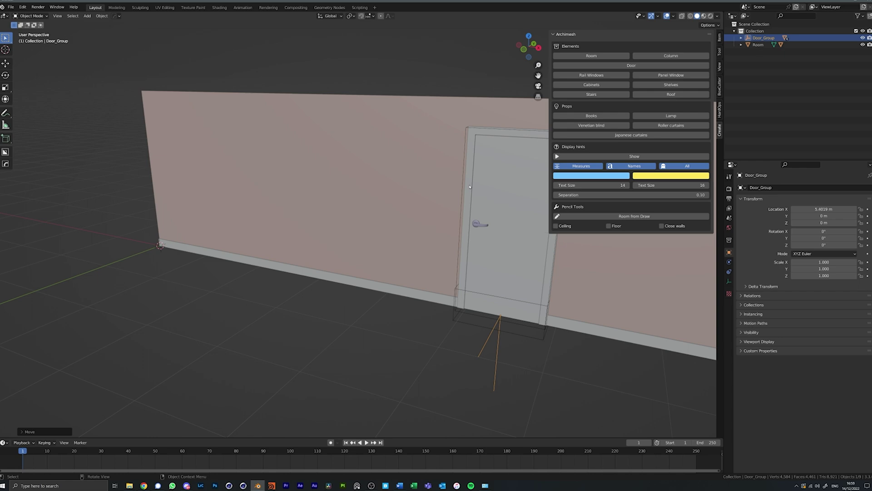
left_click(758, 45)
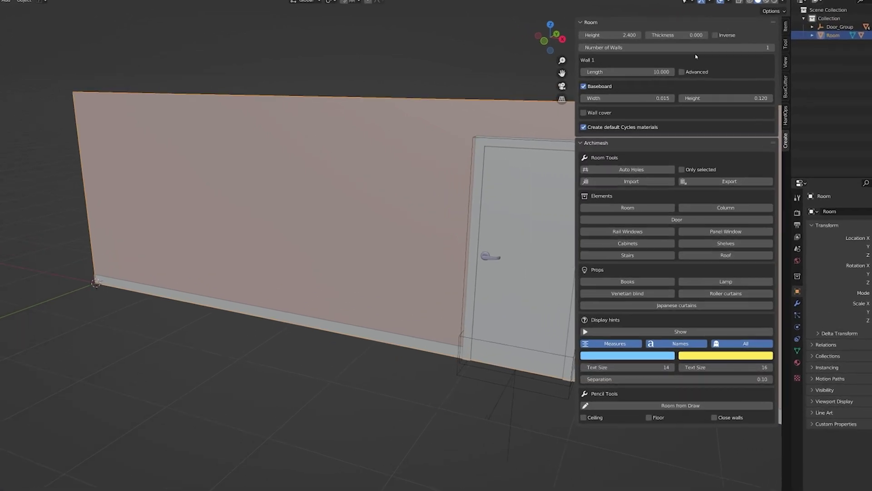
left_click(631, 169)
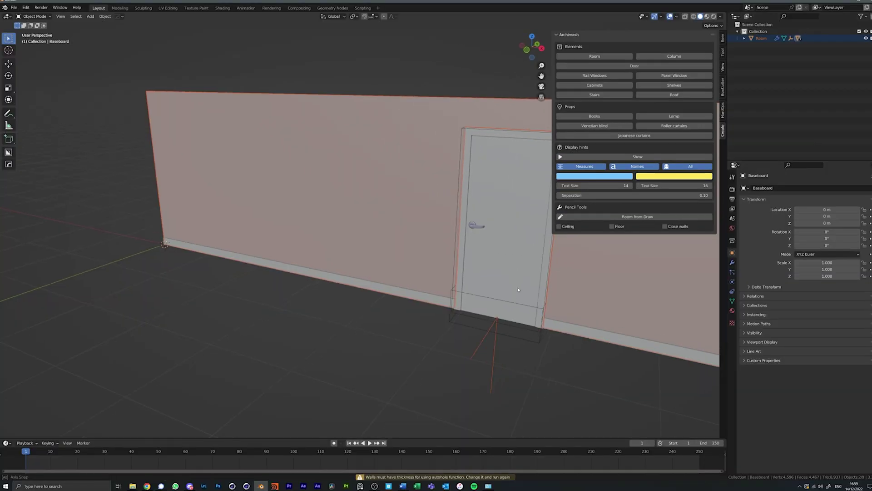
Try swinging the door leaf open around the Z axis to check the opening behind it, and cancel the rotation.
scroll(519, 289, "up", 4)
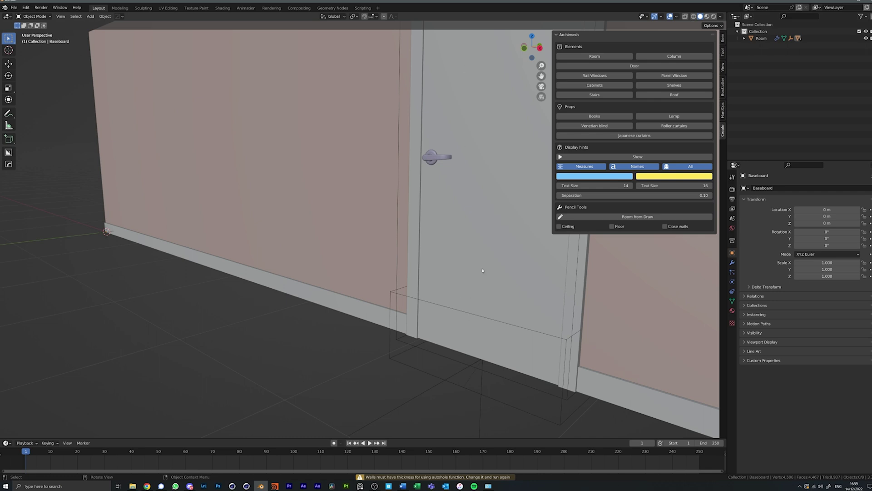
middle_click_drag(481, 263, 495, 238)
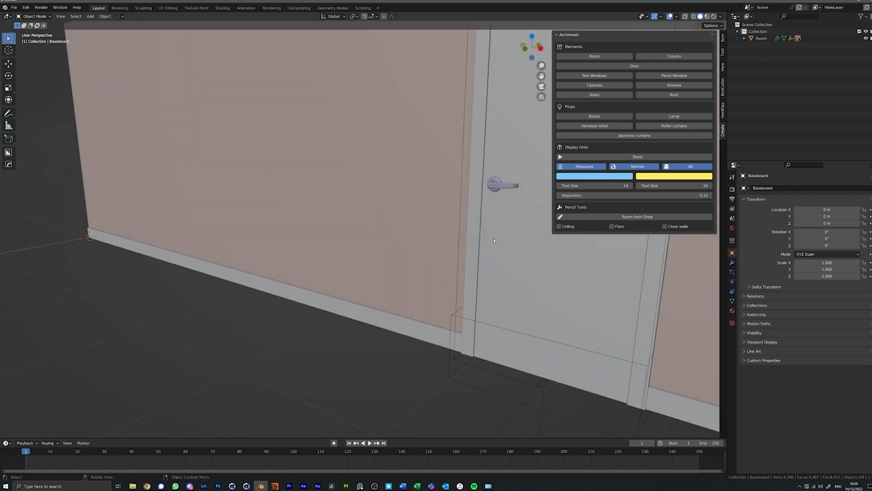
left_click(495, 237)
scroll(495, 238, "down", 5)
key("r")
key("z")
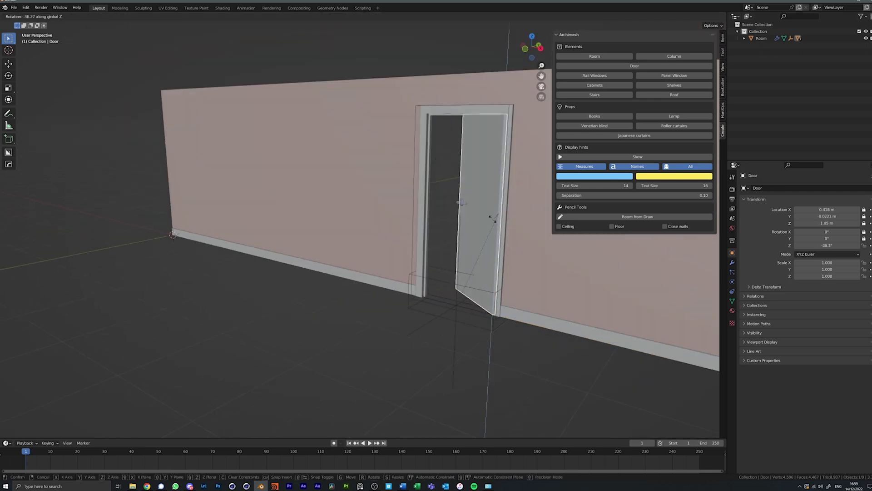
right_click(549, 236)
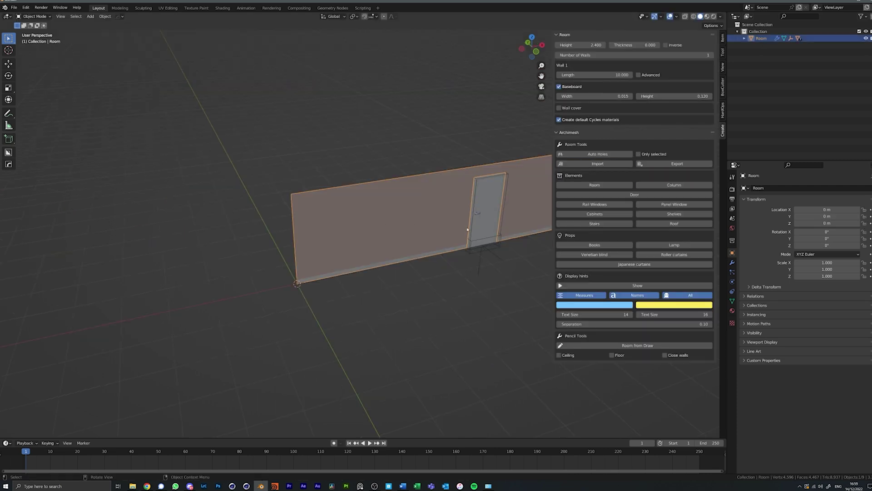
Duplicate the wall in top view and place the copy parallel to it, at about -1.97 m in Y.
middle_click_drag(467, 229, 438, 251)
key("shift+d")
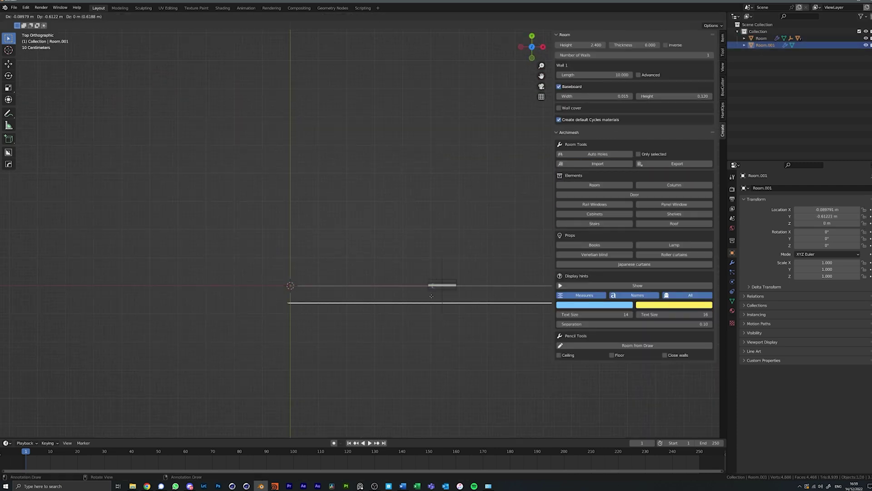
left_click(432, 334)
Set the duplicated wall's baseboard width to about -0.018 to put the baseboard on the side facing the first wall.
middle_click_drag(302, 387, 350, 275)
scroll(469, 241, "up", 2)
middle_click_drag(469, 241, 456, 244)
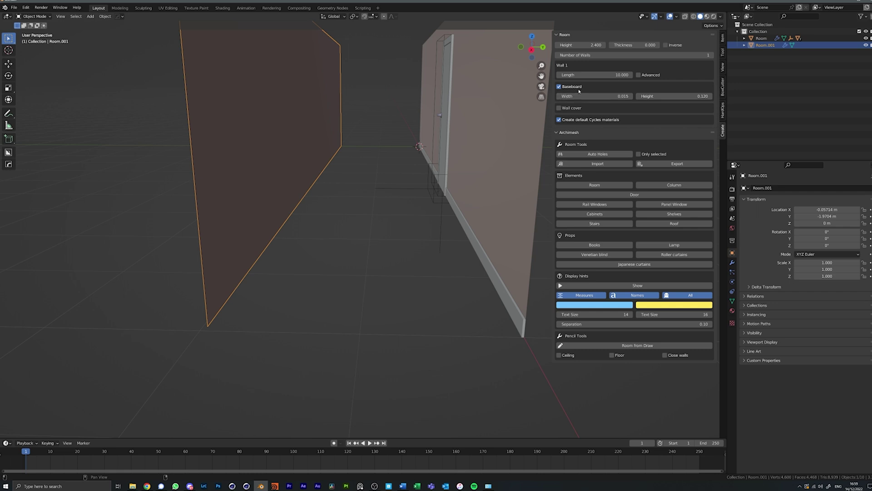
left_click_drag(576, 96, 559, 96)
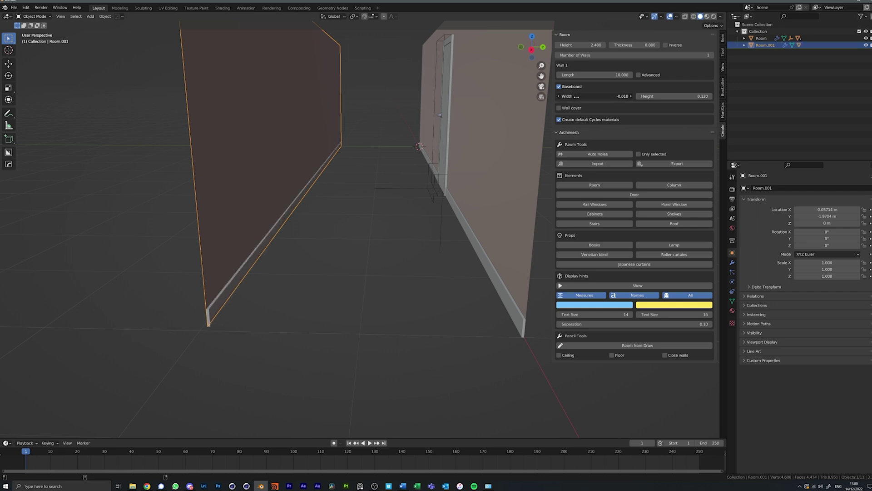
Add a plane mesh to the scene as the base for the floor.
scroll(396, 325, "down", 6)
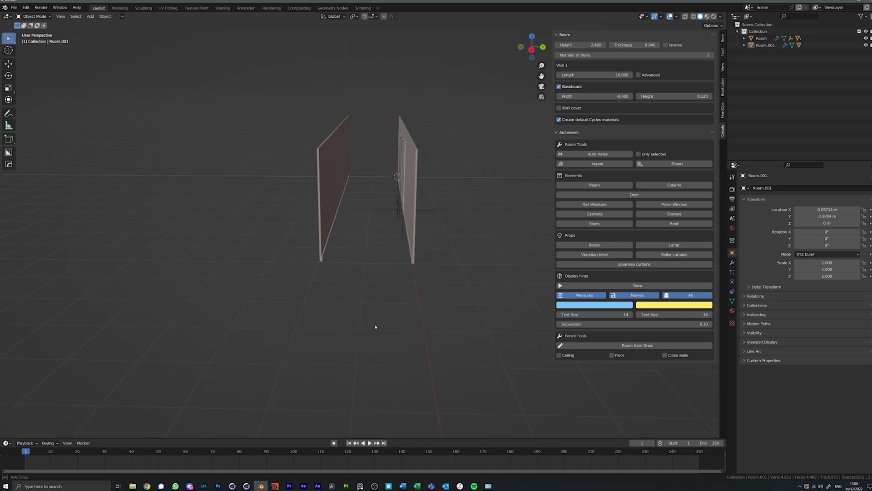
middle_click_drag(376, 327, 392, 340)
left_click(377, 329)
key("shift+a")
mouse_move(377, 327)
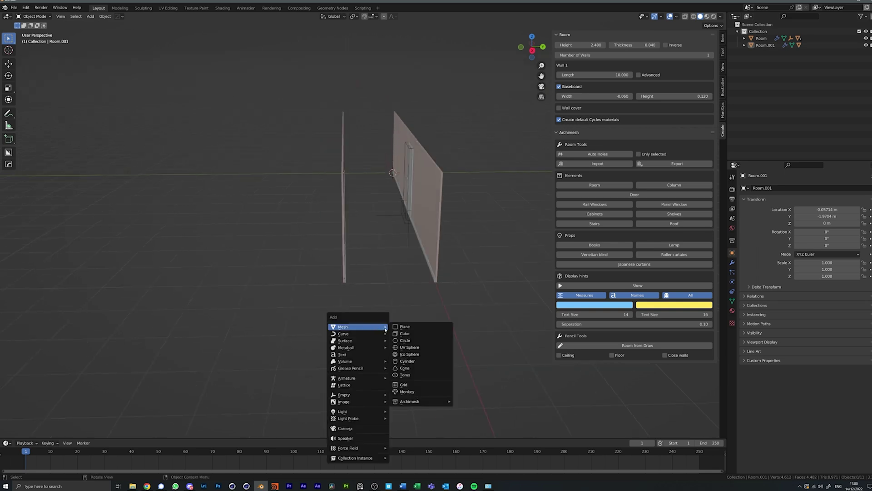
left_click(401, 327)
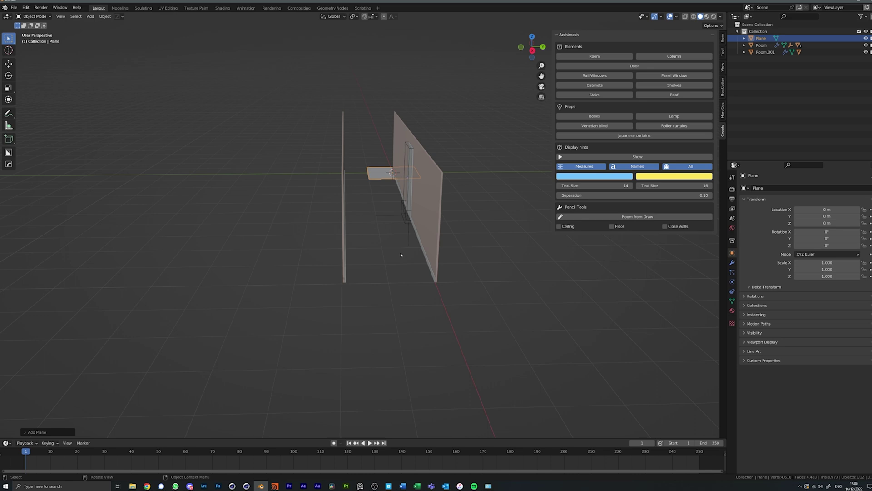
In top view, move the plane to the middle of the corridor, at about X 4.99 m and Y -0.82 m.
key("KP_7")
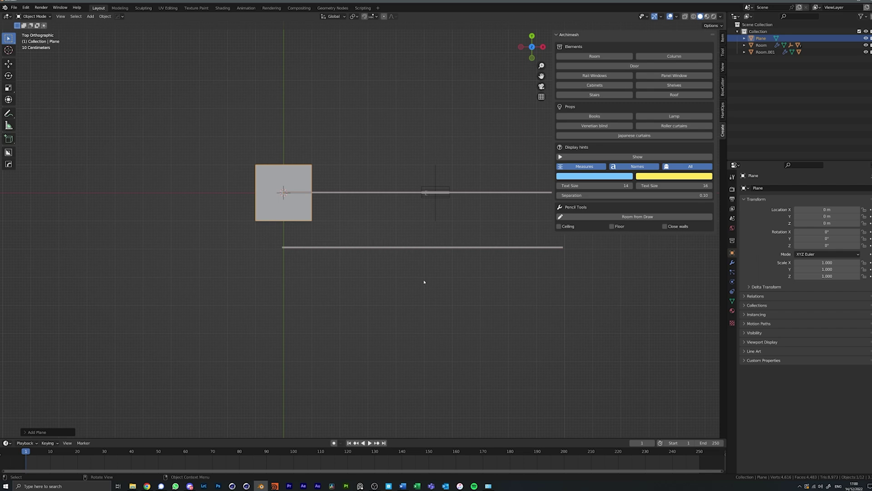
mouse_move(532, 49)
left_mouse_down()
mouse_move(532, 28)
mouse_move(537, 36)
left_mouse_up()
left_click(532, 42)
left_click_drag(279, 194, 418, 217)
scroll(465, 242, "down", 2)
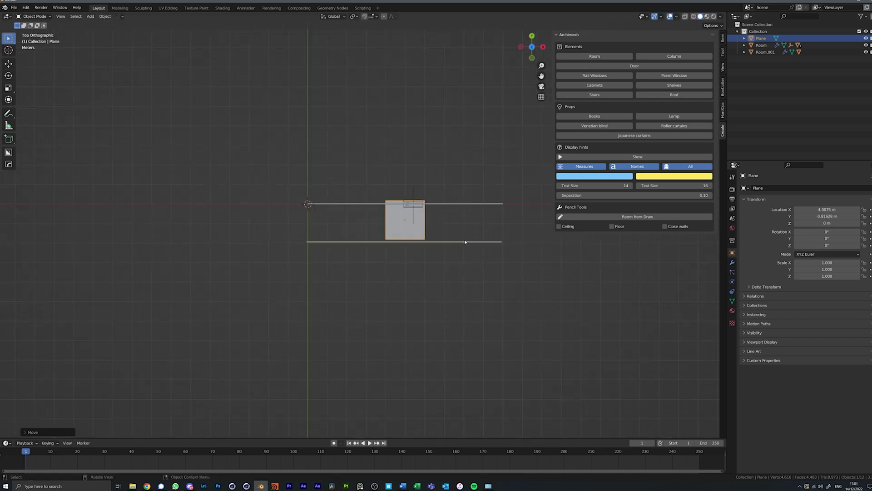
Scale the plane by a factor of 10 so the floor extends beyond both walls.
key("s")
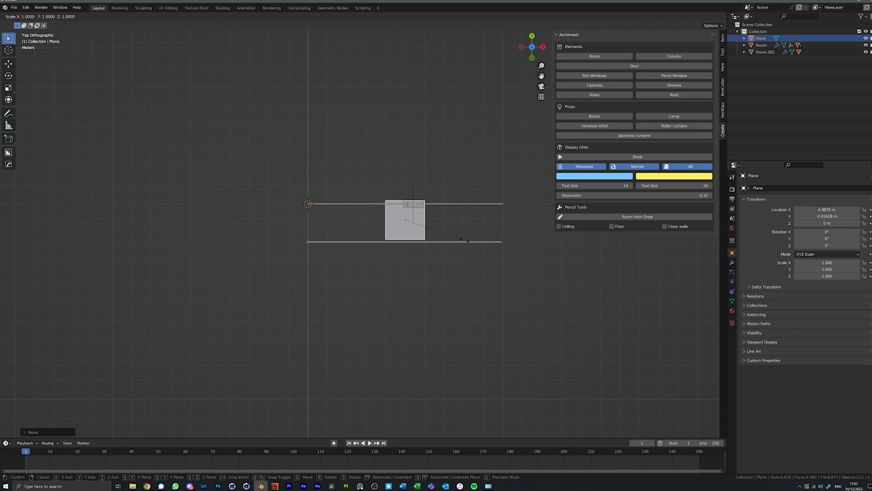
type("10")
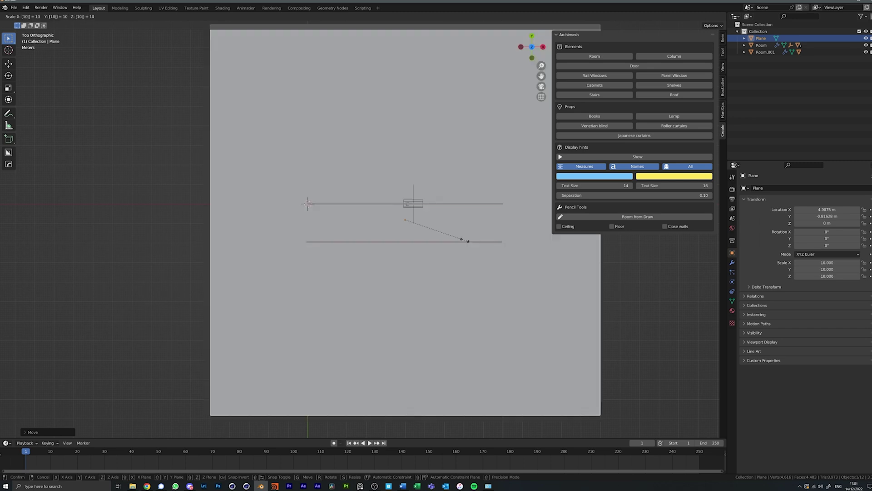
key("Return")
middle_click_drag(465, 240, 387, 213)
scroll(386, 215, "down", 4)
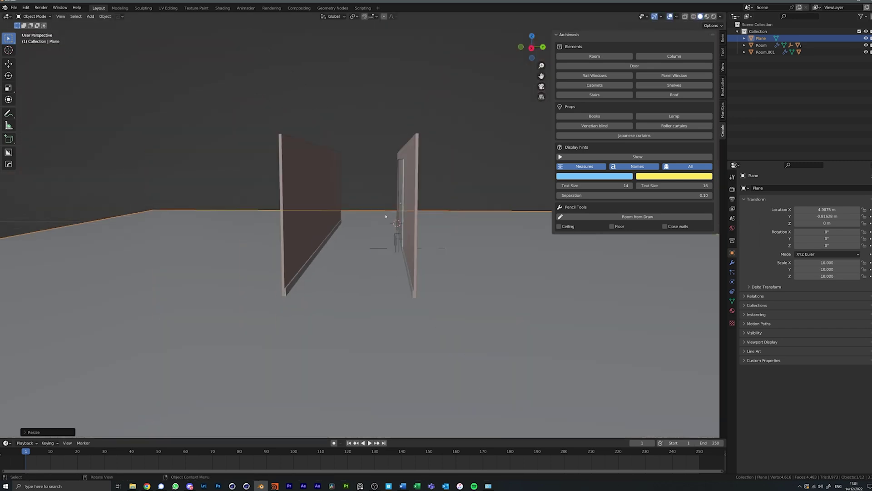
Add a Basic Human (Meta-Rig) and move it between the walls in top view, to about X 9.23 m and Y -0.98 m.
key("shift+a")
mouse_move(384, 219)
mouse_move(359, 268)
mouse_move(453, 290)
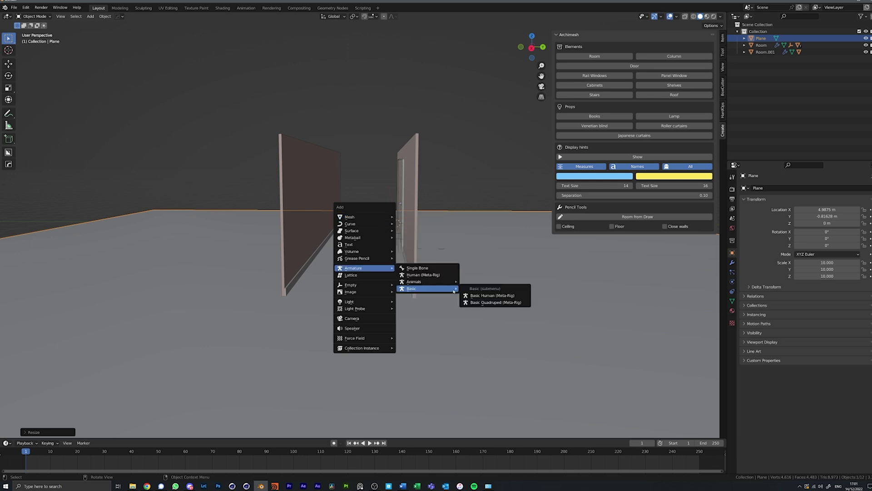
left_click(492, 296)
key("KP_7")
scroll(333, 239, "down", 3)
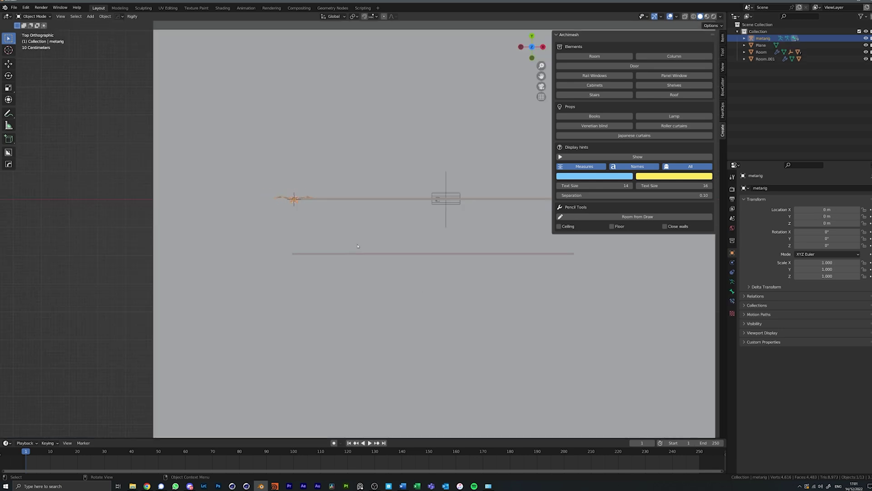
key("g")
left_click(549, 259)
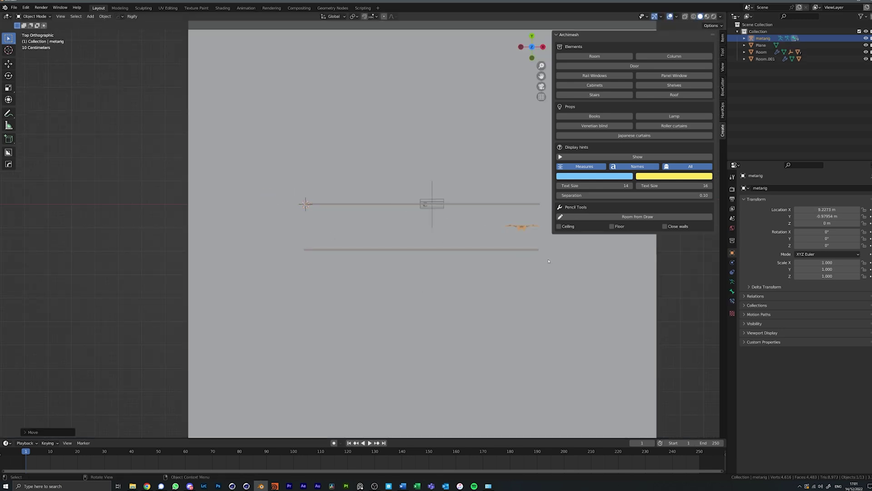
Rotate the human rig -9090° around Z and move it closer to the corridor's end, at about X 9.70 m and Y -0.94 m.
type("rz90-9090")
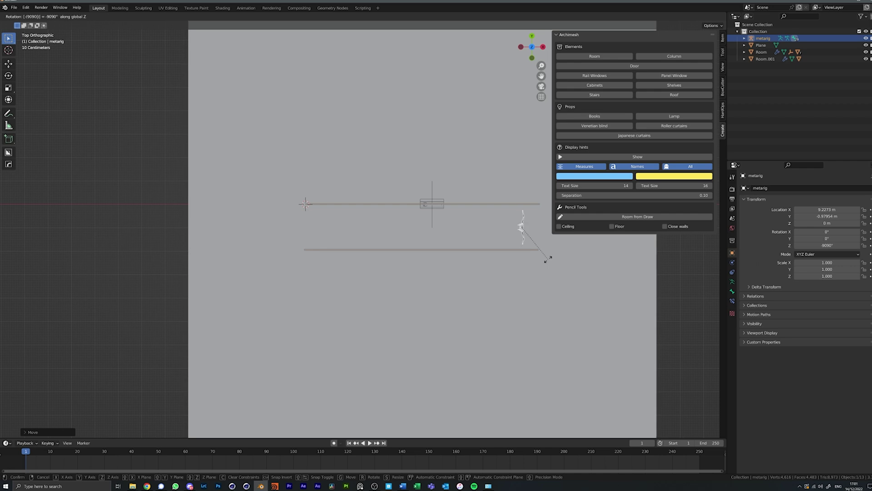
key("Return")
scroll(511, 225, "up", 4)
middle_click_drag(412, 271, 239, 279, "shift")
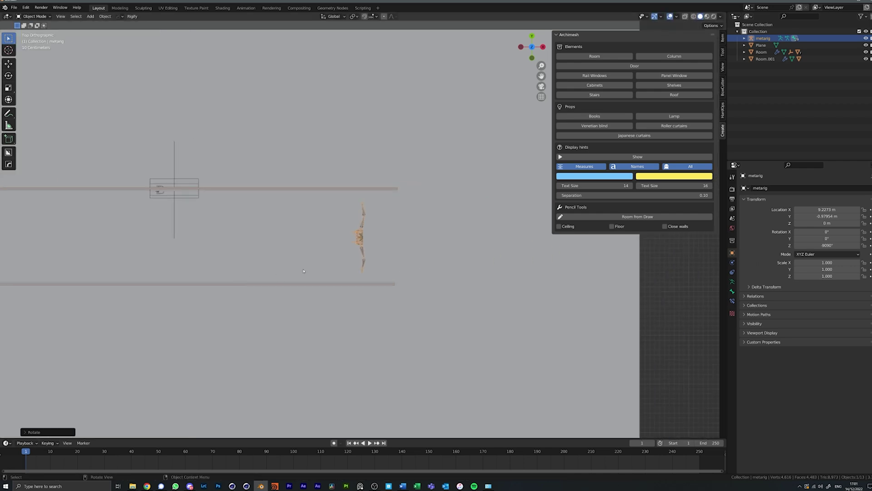
key("g")
left_click(340, 252)
Switch the viewport to wireframe shading and frame the human rig in front view.
key("KP_1")
scroll(318, 262, "down", 3)
middle_click_drag(241, 239, 477, 253, "shift")
scroll(387, 269, "up", 6)
left_click(693, 16)
scroll(476, 252, "down", 1)
scroll(540, 253, "up", 2)
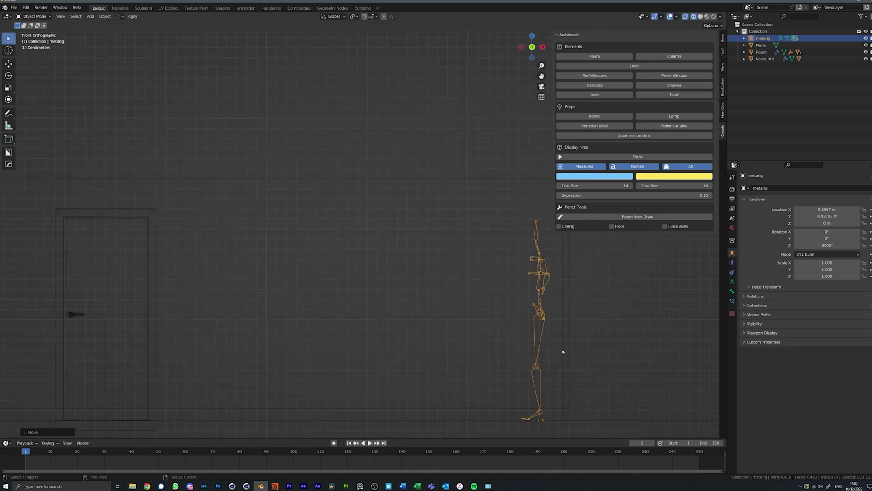
middle_click_drag(563, 353, 453, 257, "shift")
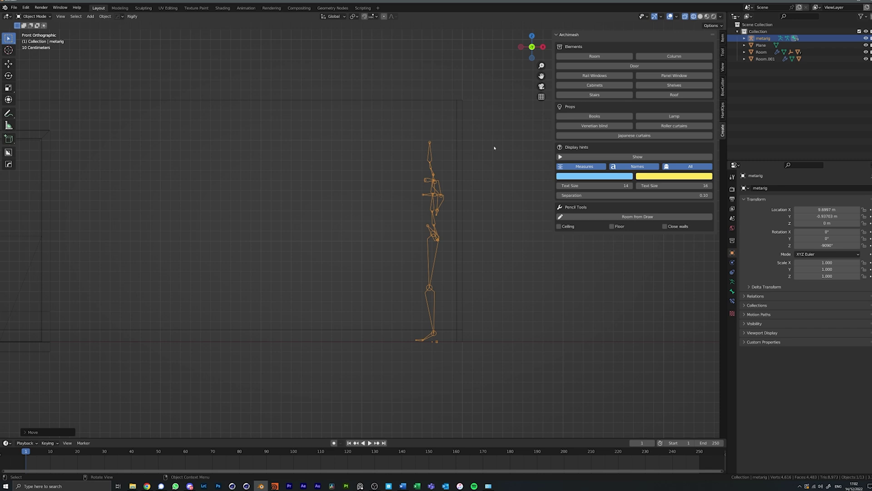
Add a camera looking down the corridor, place it before the rig's chest at about X 9.43 m, Y -0.89 m, Z 1.38 m, and look through it.
key("shift+a")
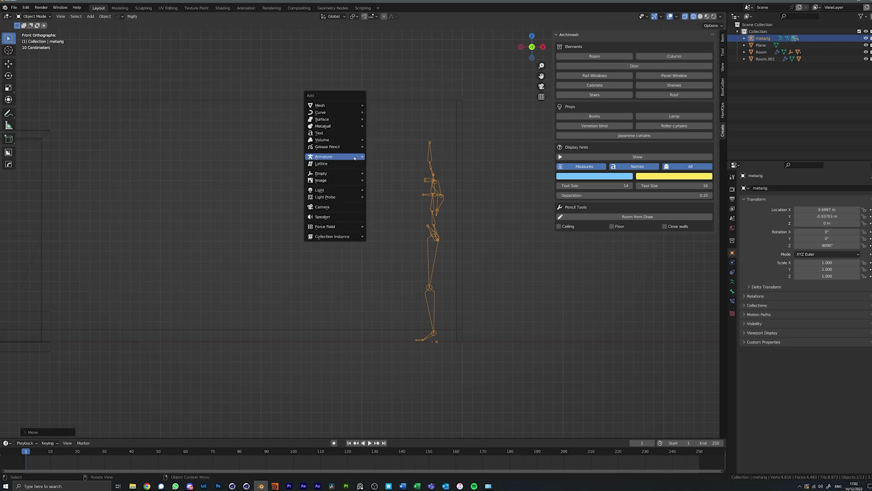
left_click(330, 209)
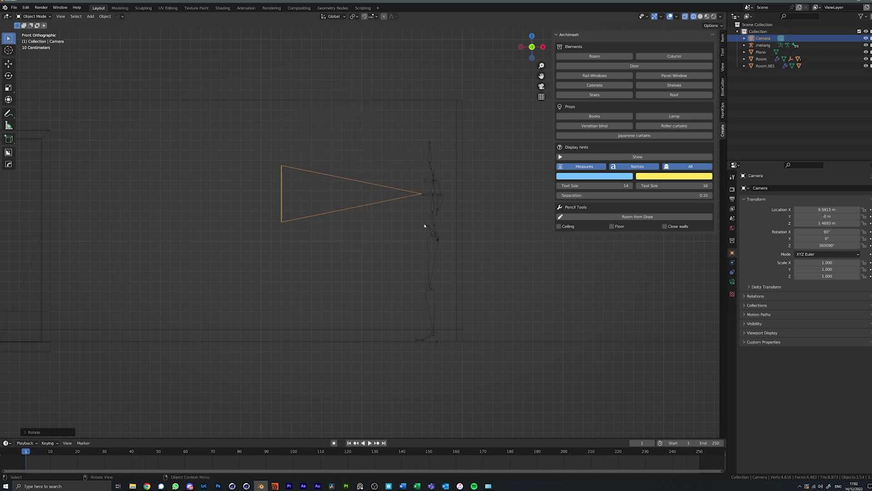
scroll(424, 225, "up", 3)
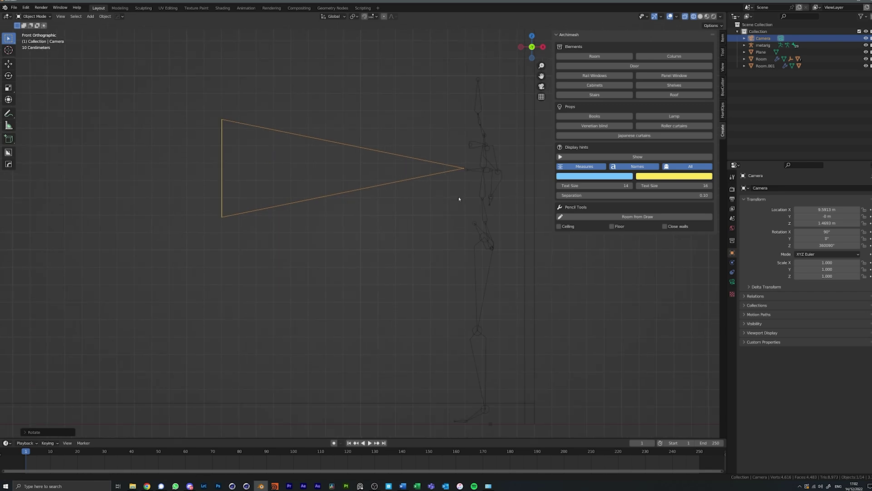
middle_click_drag(459, 199, 331, 231, "shift")
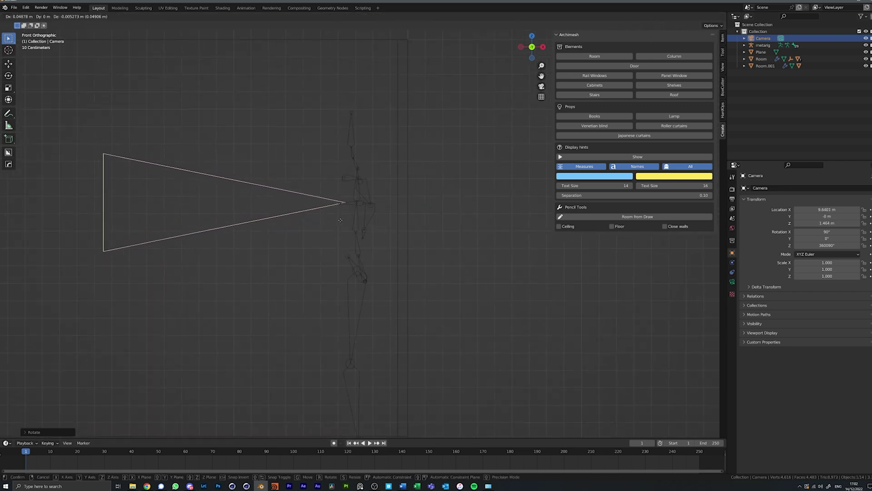
left_click(341, 223)
key("g")
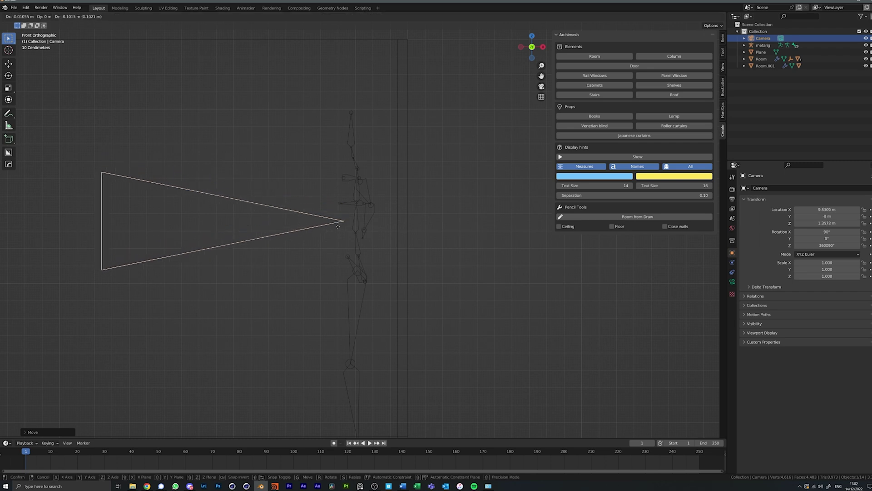
left_click(302, 223)
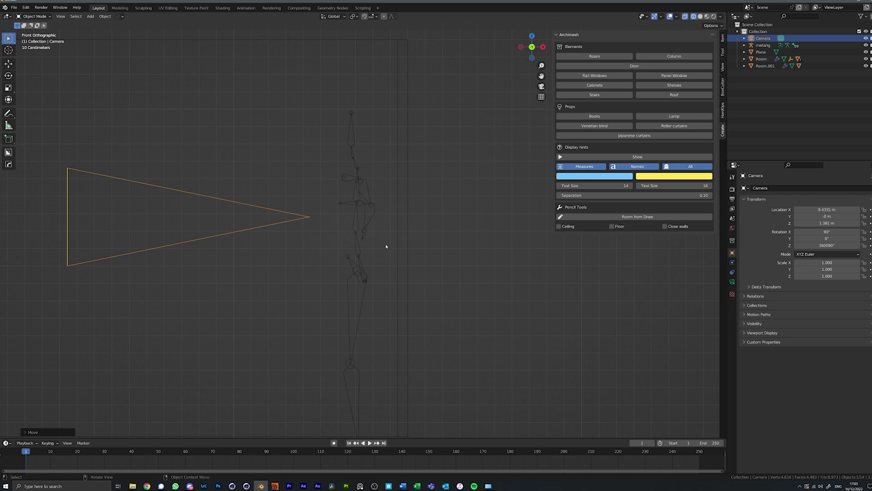
key("KP_0")
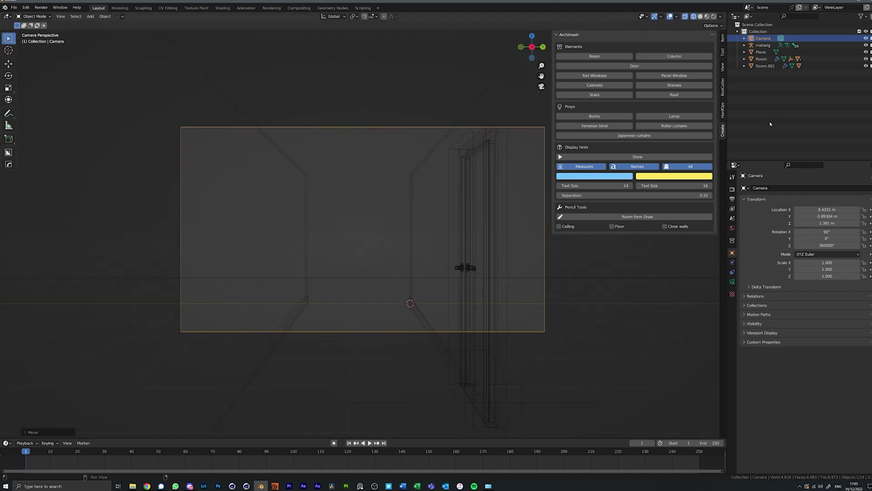
Split the viewport in two, with an uncluttered camera view on one side and a top view on the other.
left_click_drag(714, 15, 380, 27)
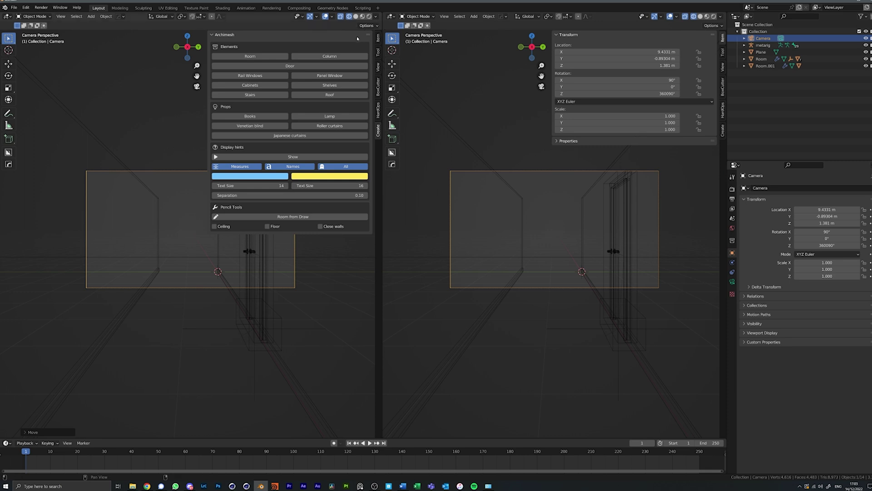
left_click(211, 35)
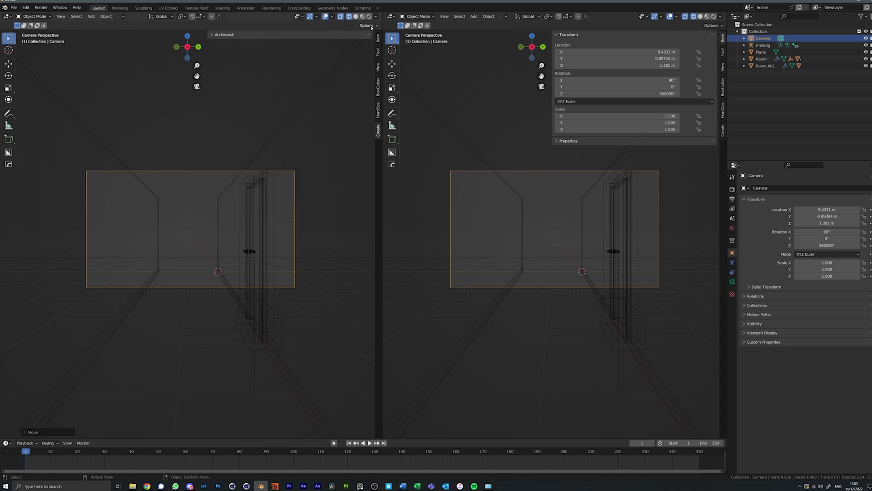
key("n")
key("KP_7")
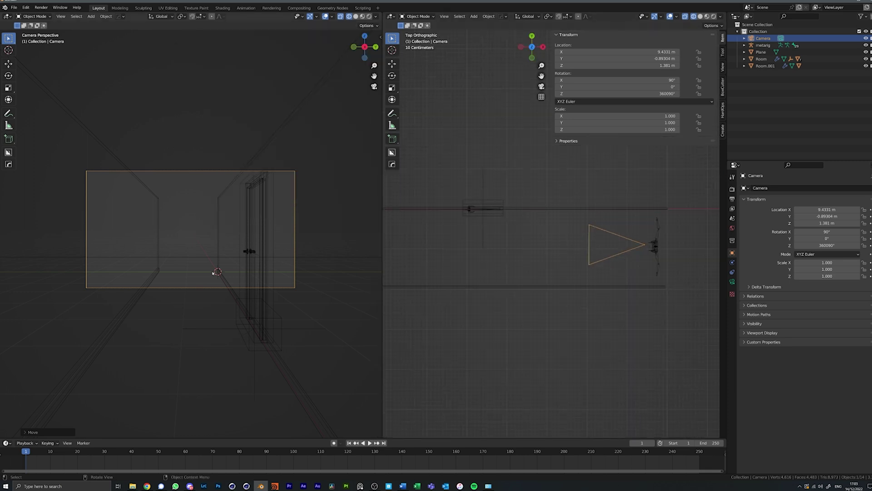
scroll(660, 255, "down", 1)
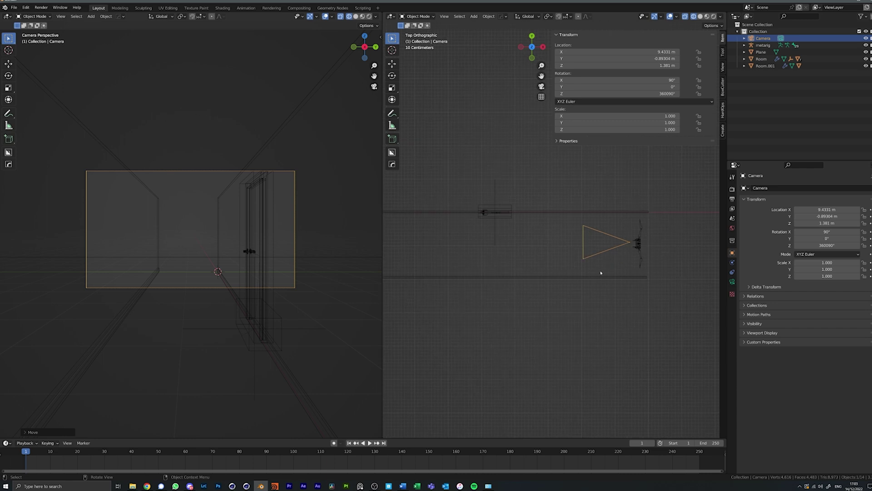
scroll(652, 266, "up", 1)
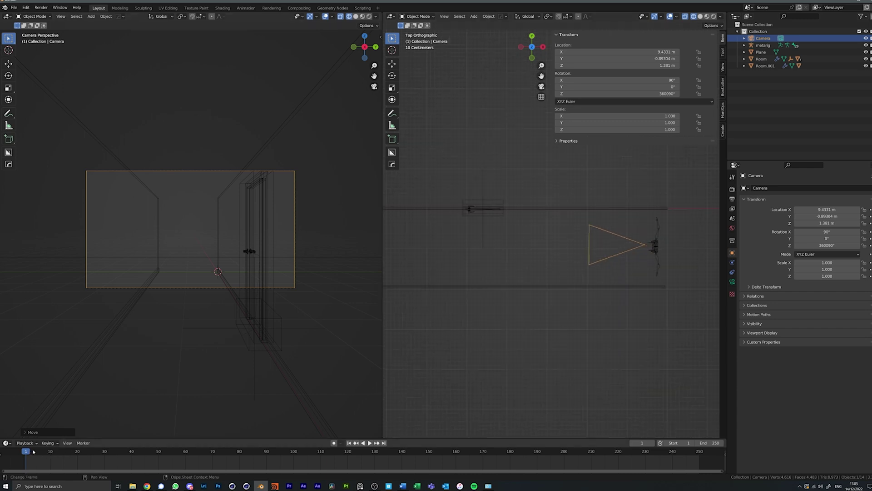
Aim the camera down toward the floor at about 71.3° X rotation using walk navigation, and keyframe its location, rotation and scale at frame 1.
key("shift+grave")
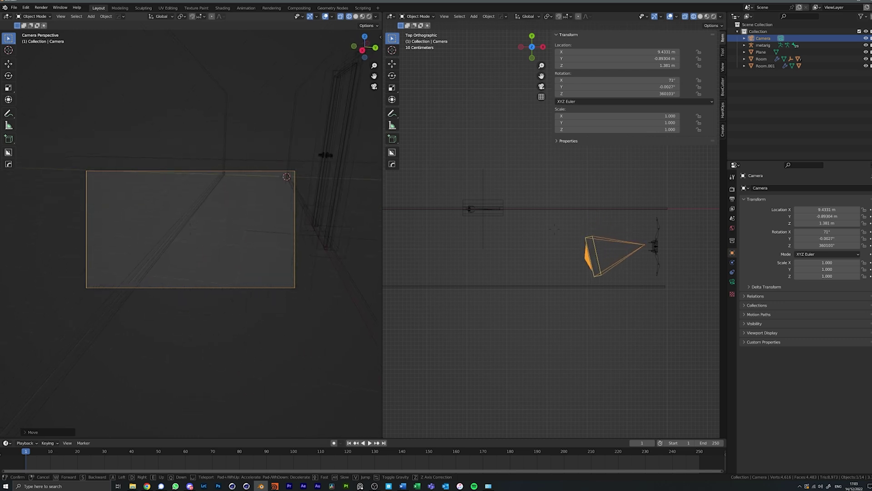
left_click(190, 229)
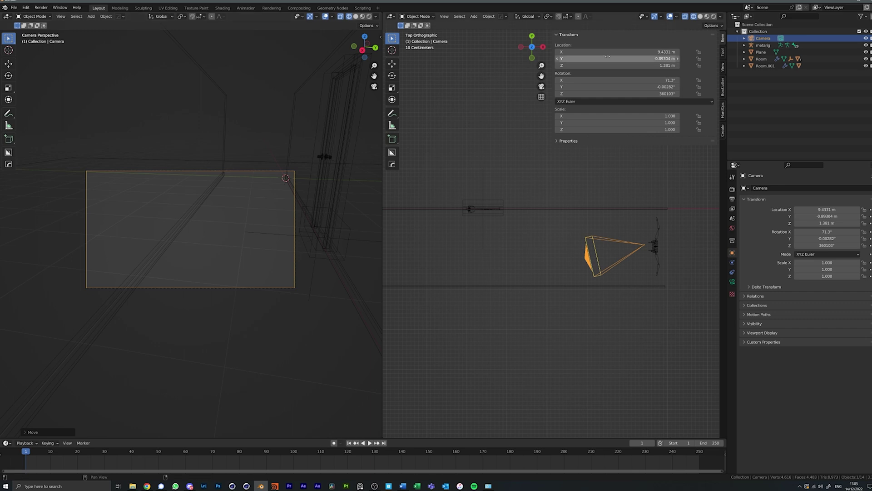
key("i")
key("i")
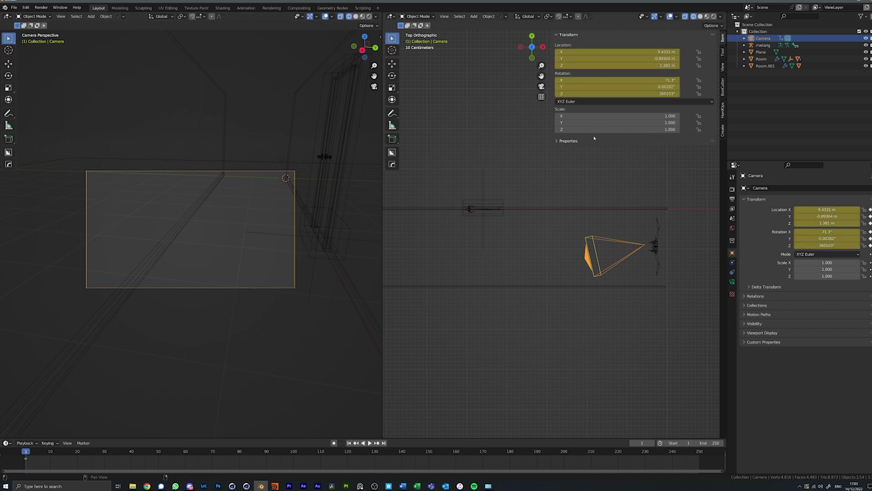
key("i")
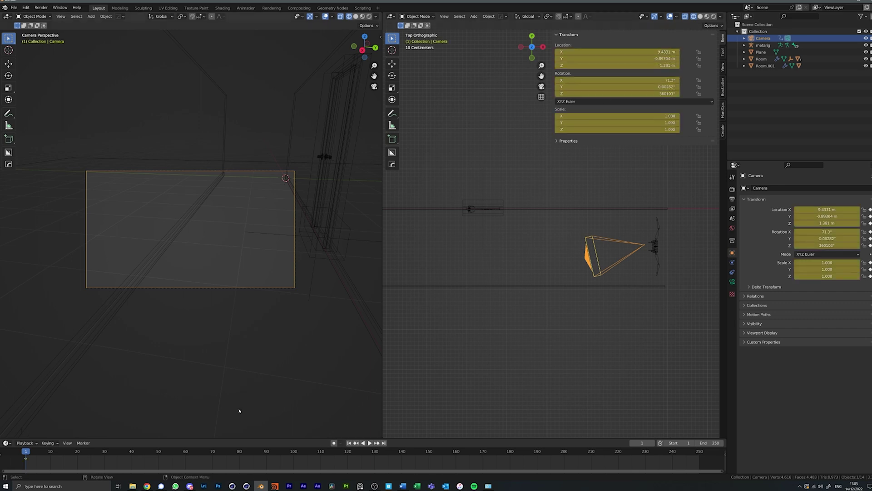
At frame 10, tilt the camera up to about 84.5° X rotation and keyframe its location, rotation and scale.
left_click(50, 452)
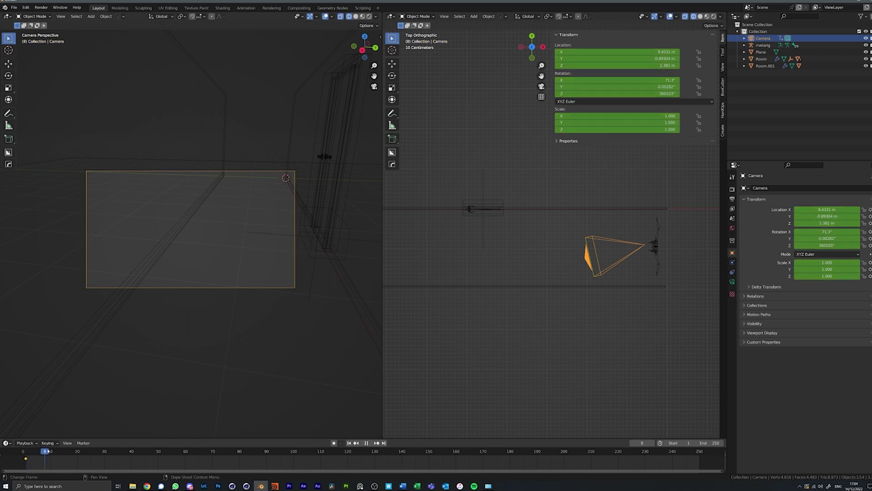
key("shift+grave")
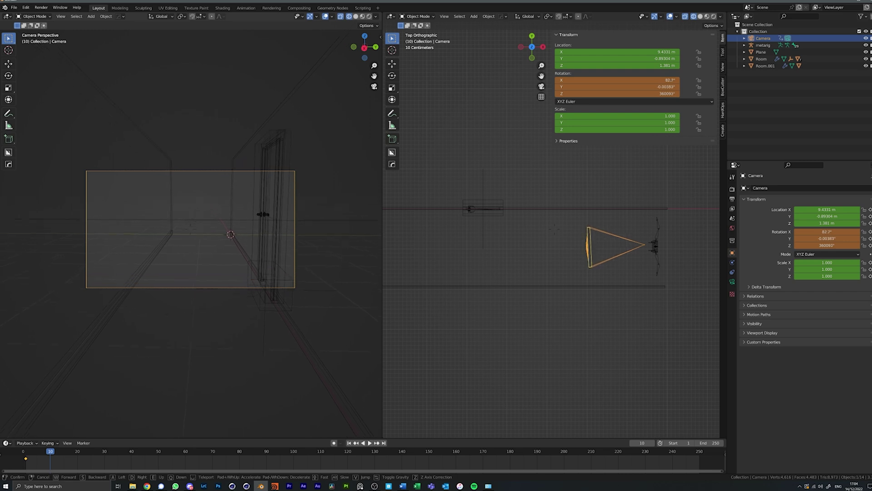
left_click(191, 229)
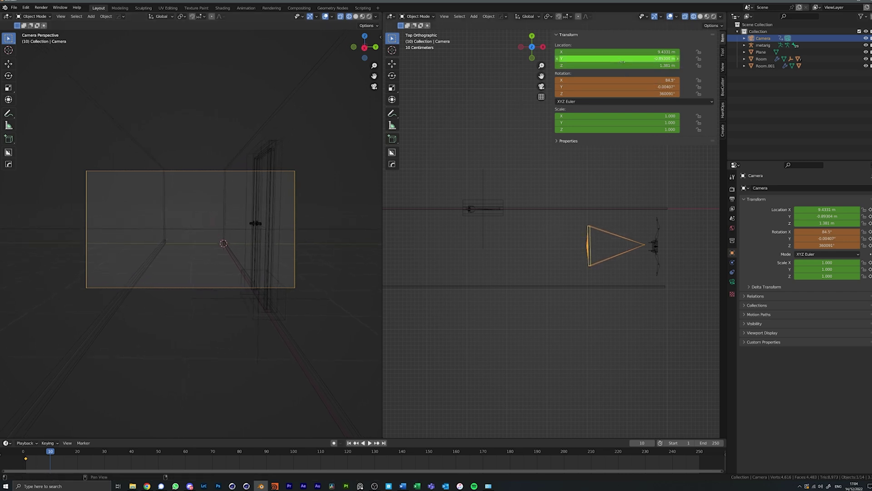
key("i")
key("i")
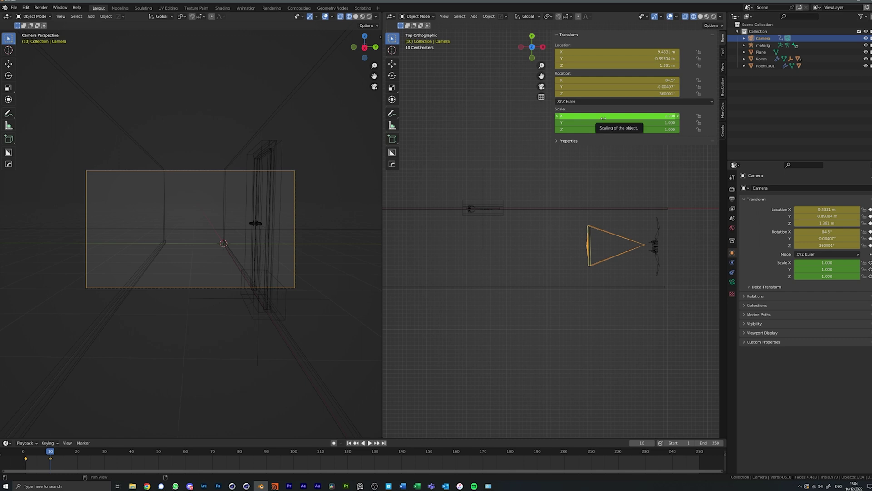
key("i")
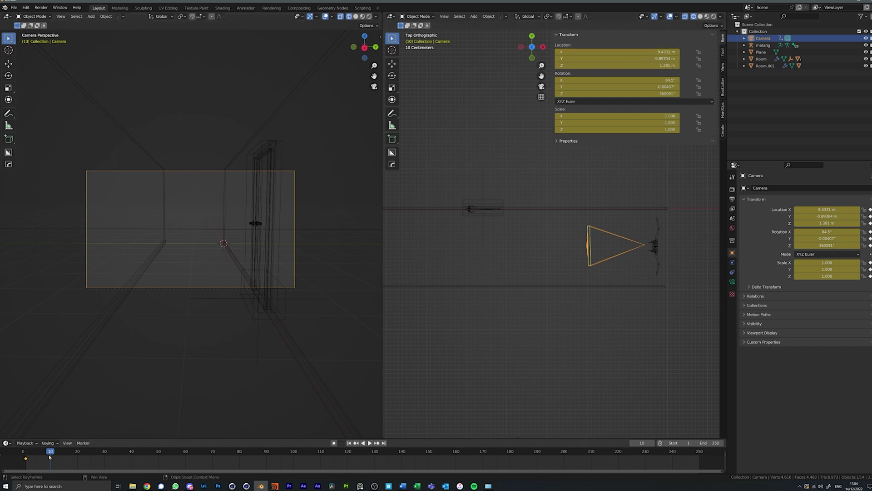
Play back the camera tilt and delay its second keyframe to frame 15.
key("space")
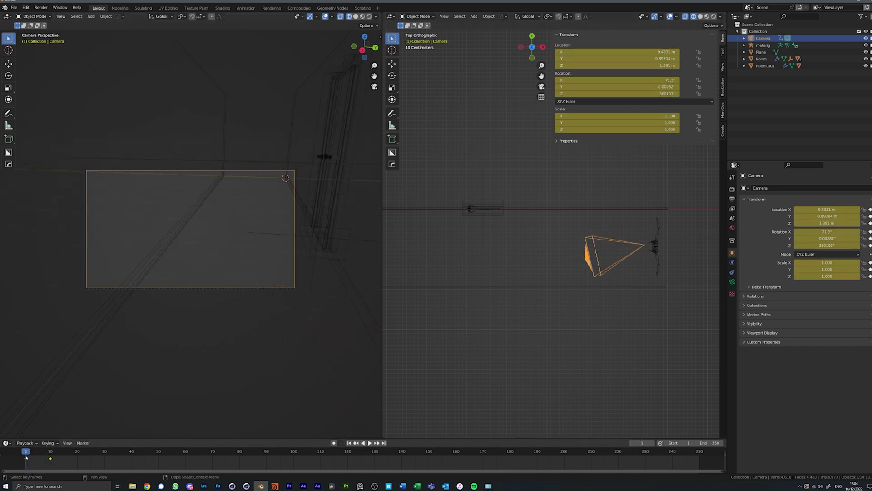
key("space")
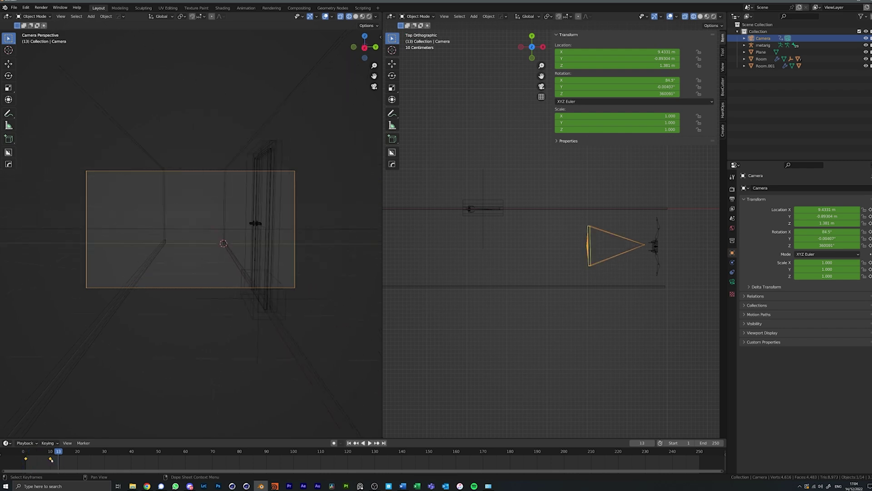
left_click_drag(507, 451, 408, 452)
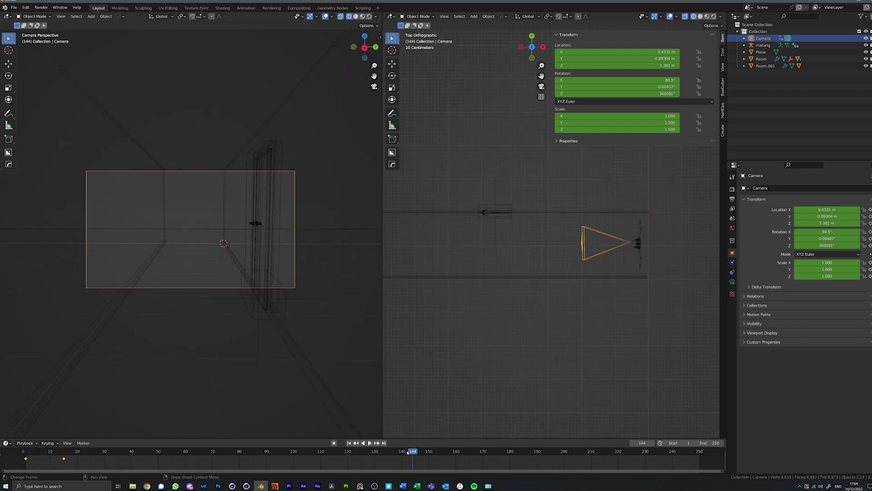
At frame 250, move the camera down the corridor to about X 4.57 m, tilt it to about 78.2°, and keyframe location, rotation and scale.
left_click(384, 443)
scroll(609, 354, "down", 1)
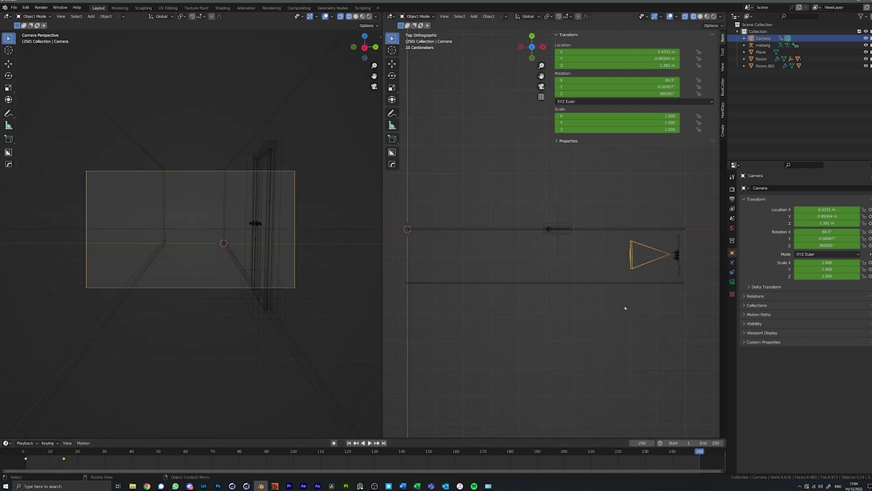
key("g")
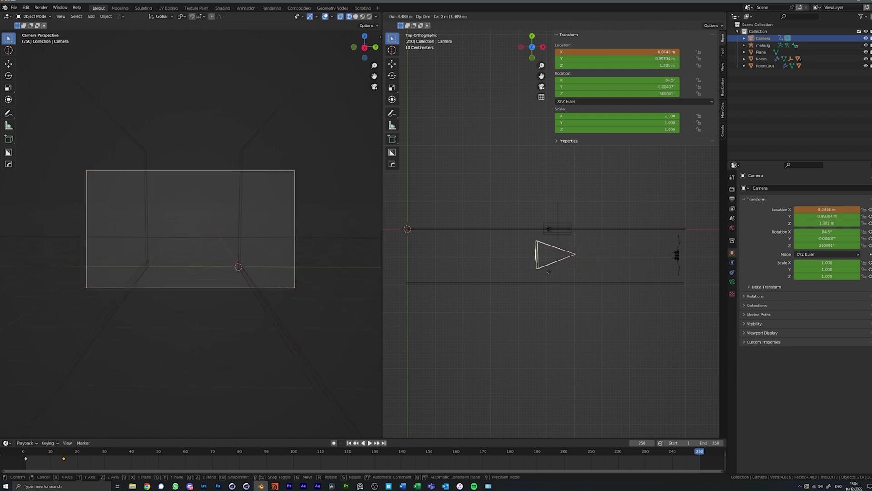
left_click(510, 276)
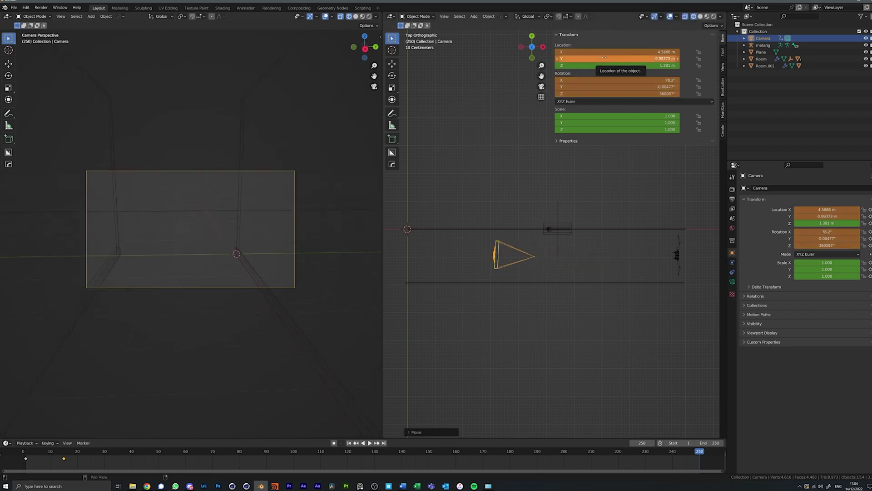
key("i")
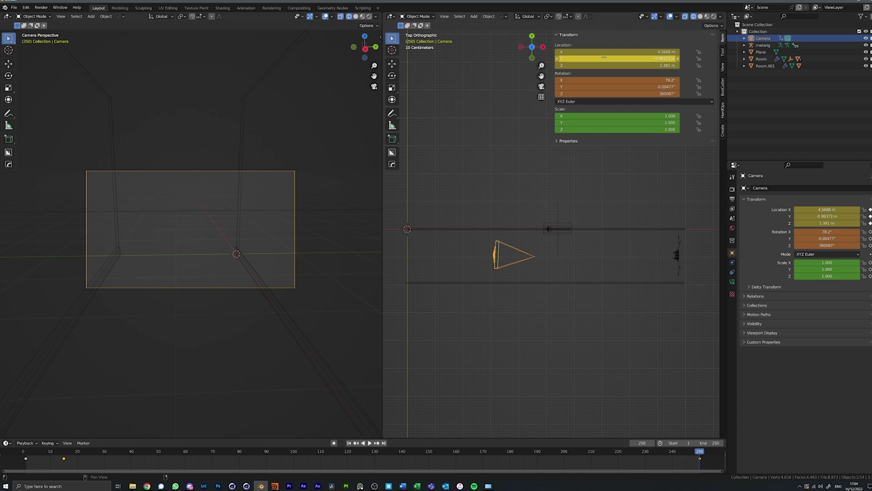
key("i")
key("i")
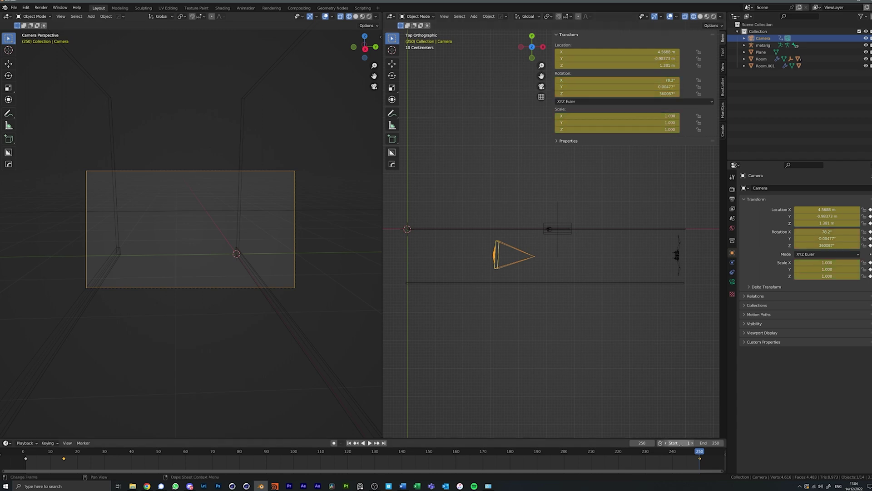
Scrub and play back the camera's movement along the corridor to review the keyframed motion.
left_click_drag(681, 451, 592, 443)
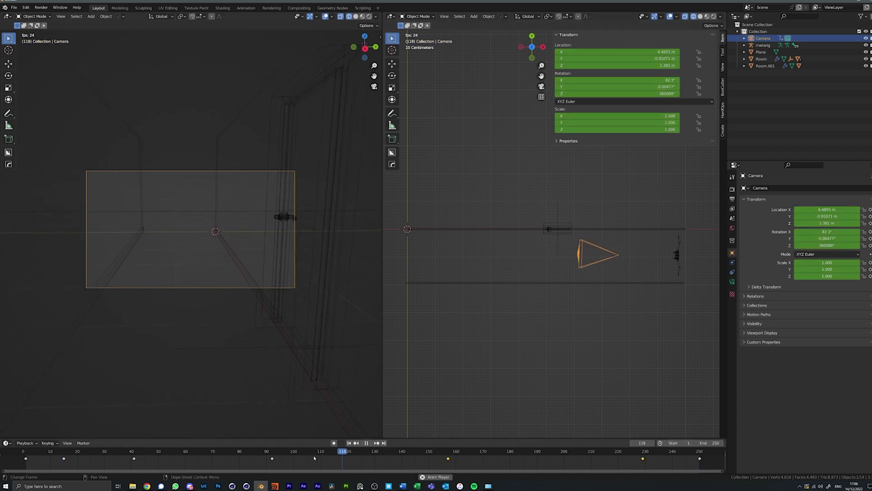
key("space")
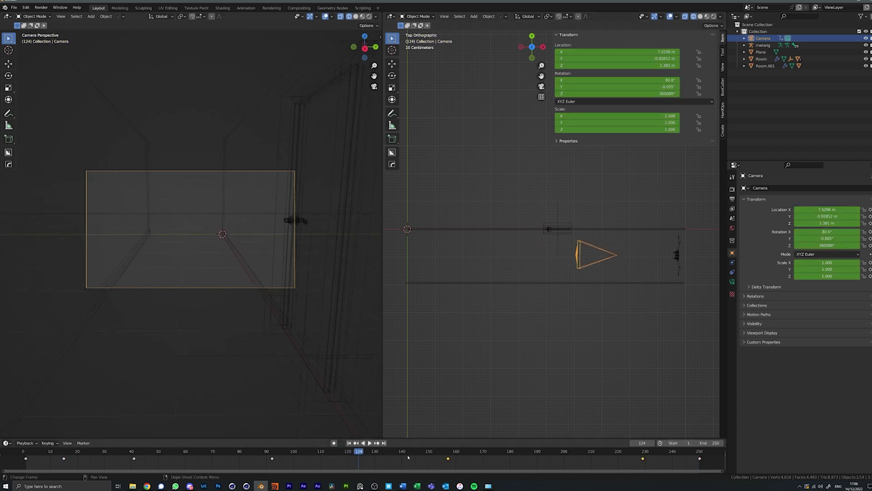
key("space")
left_click(238, 463)
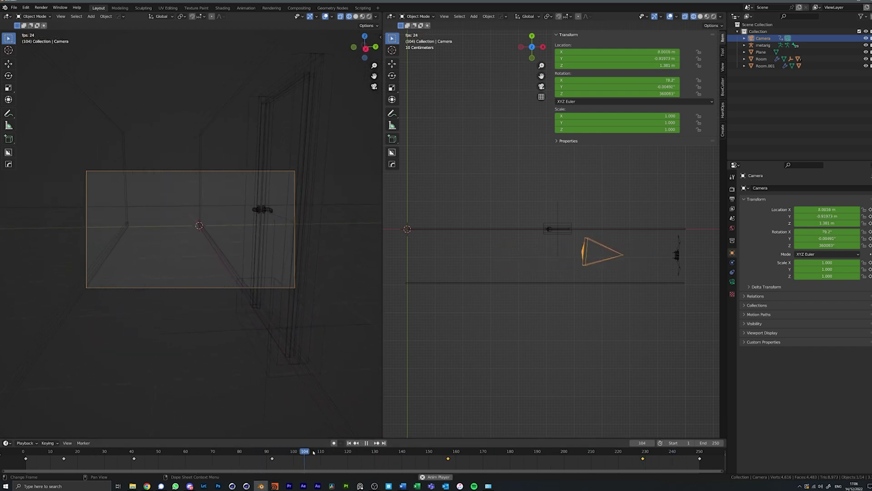
left_click(366, 444)
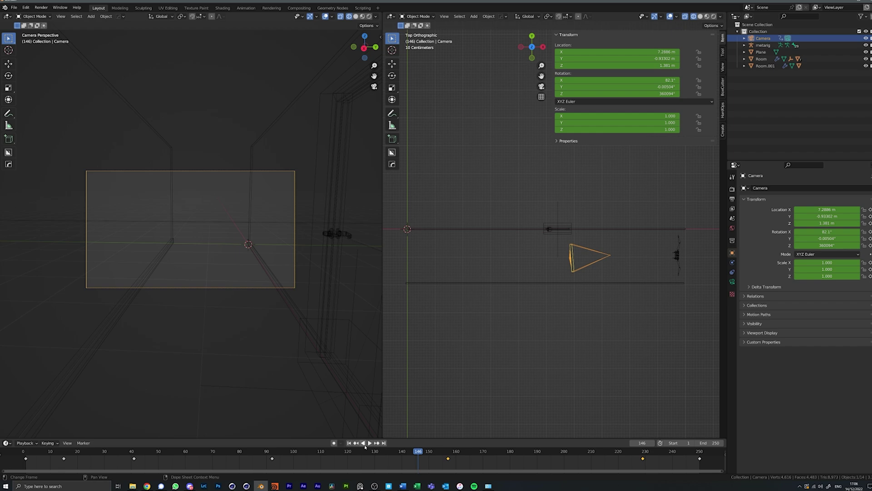
Split the camera viewport horizontally and turn the new area into a Graph Editor.
right_click(285, 443)
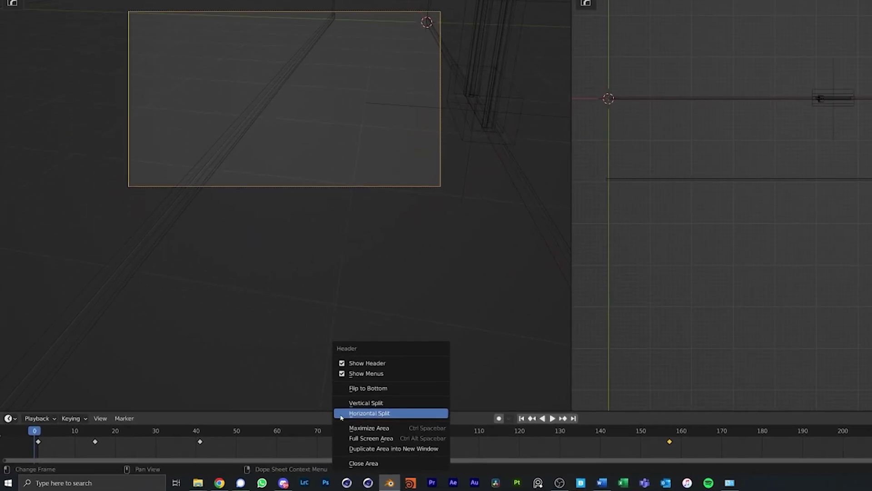
left_click(228, 440)
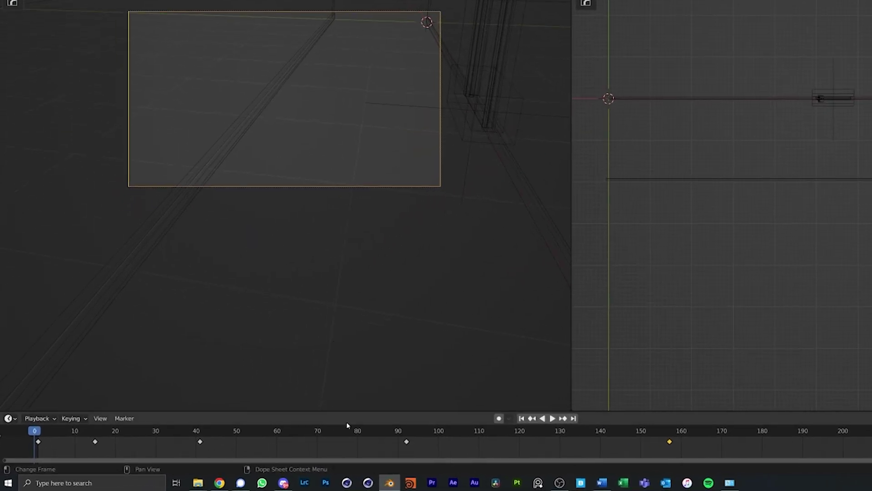
right_click(346, 416)
left_click(299, 413)
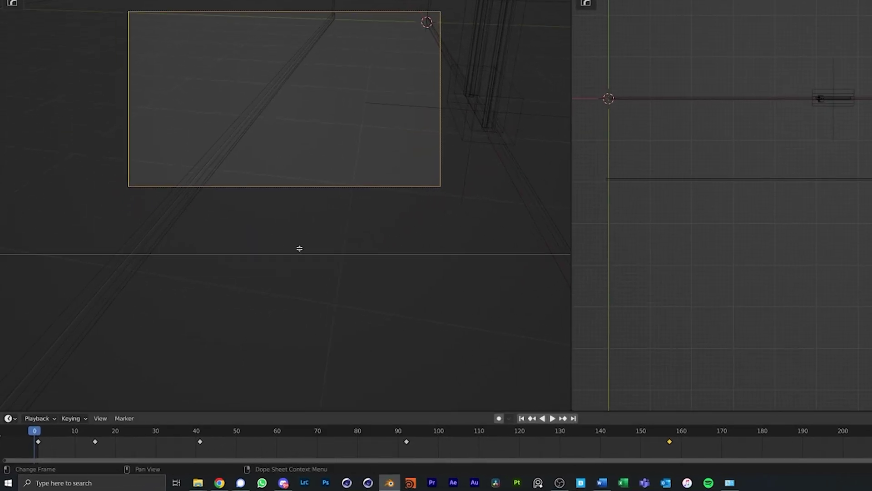
left_click(299, 229)
left_click(9, 234)
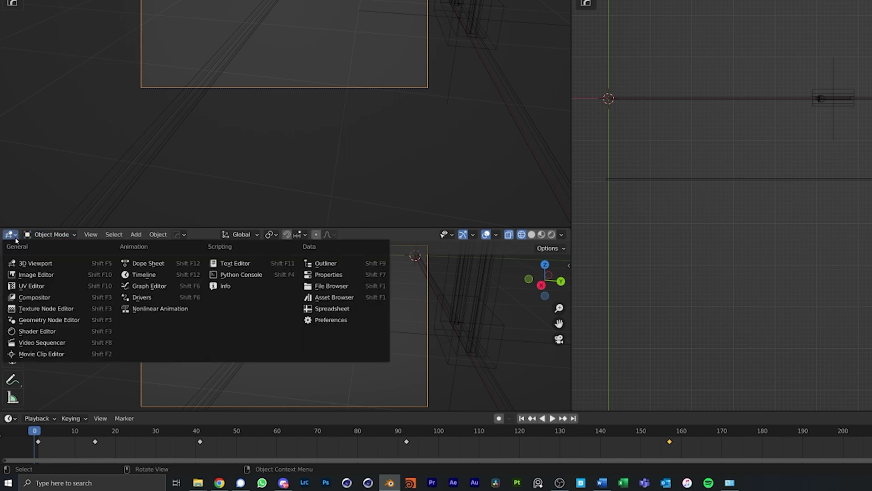
left_click(146, 286)
Set the handle type of all camera keyframes to Vector and play the animation to check the motion.
key("a")
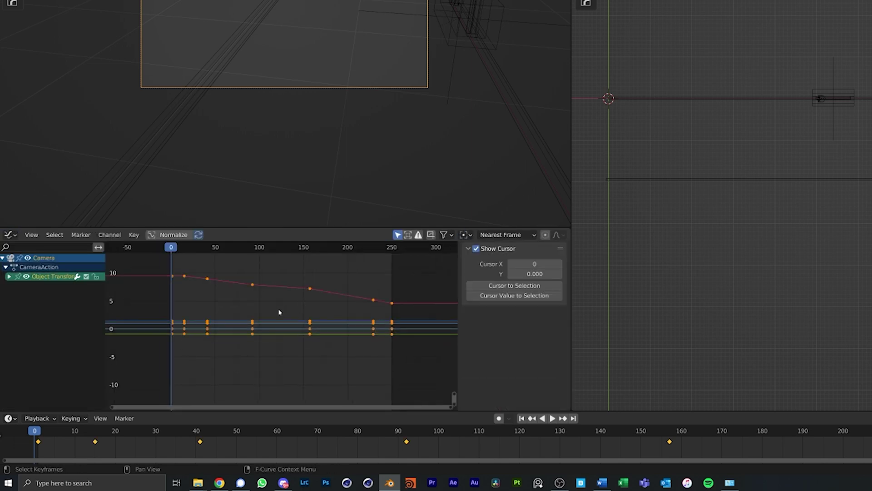
key("v")
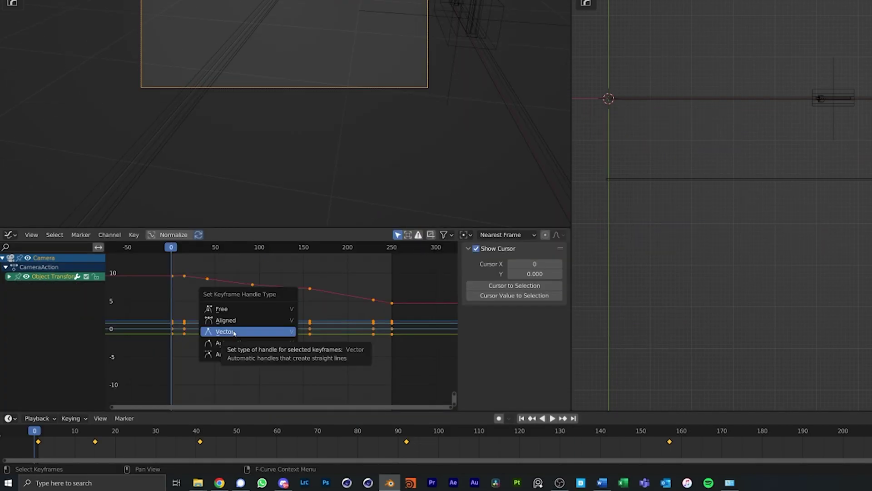
left_click(232, 332)
key("space")
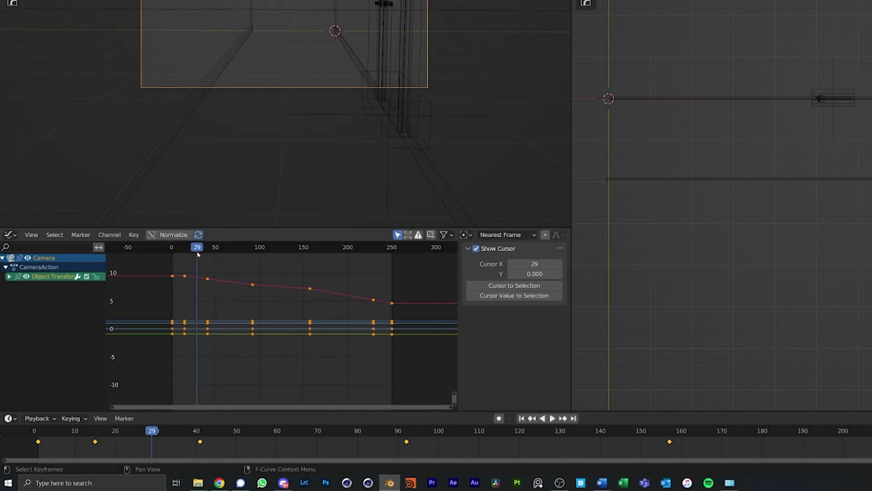
key("Escape")
Expand the camera's transform channels and add a Noise modifier to the X Euler Rotation curve.
left_click(9, 276)
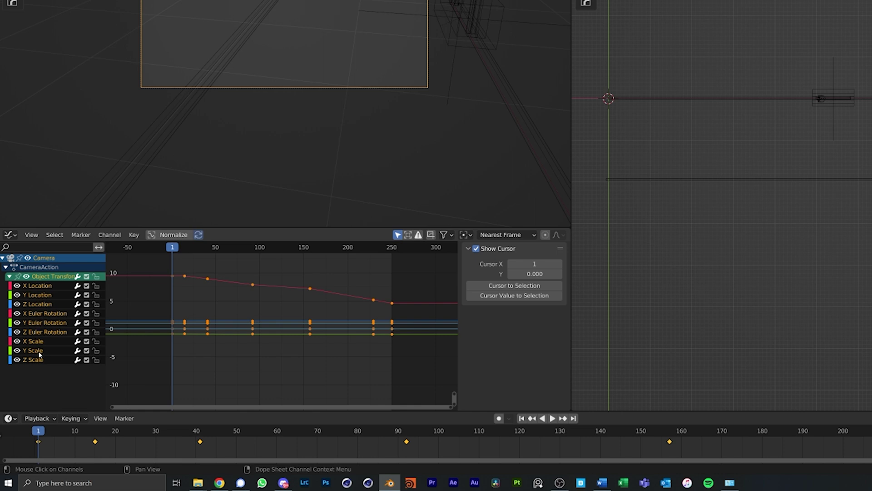
left_click(39, 314)
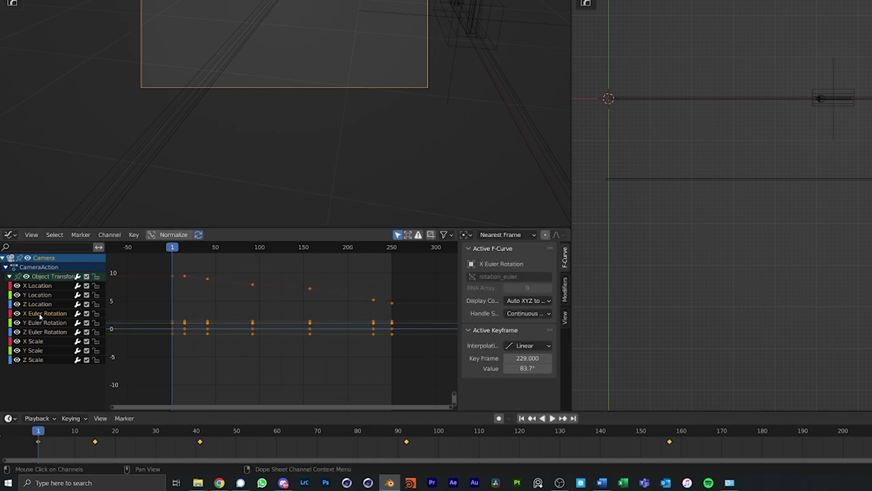
left_click(40, 332)
left_click(565, 289)
left_click(513, 253)
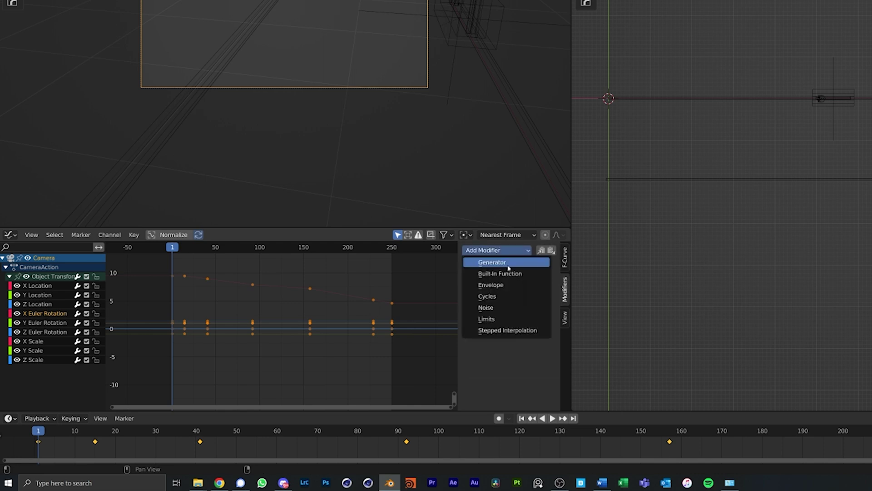
left_click(492, 308)
Set the Noise modifier's Scale to 16 and frame the X Euler Rotation curve around the animation range.
left_click_drag(176, 249, 169, 252)
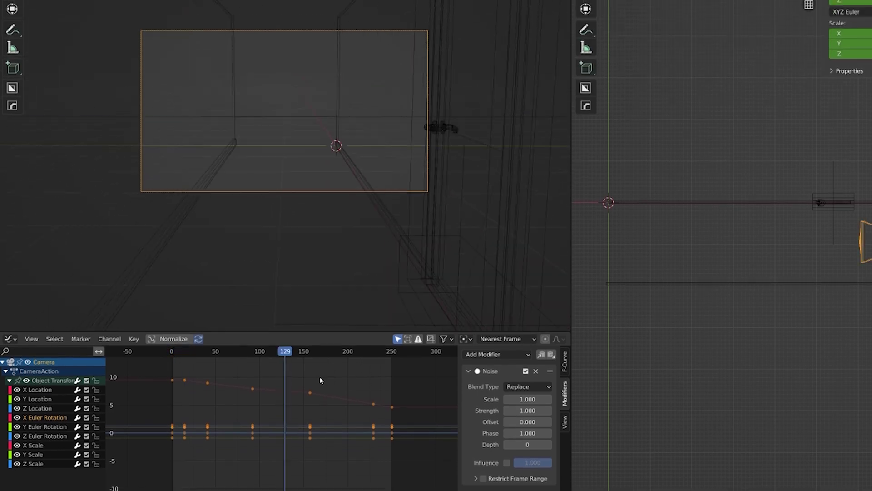
left_click(525, 399)
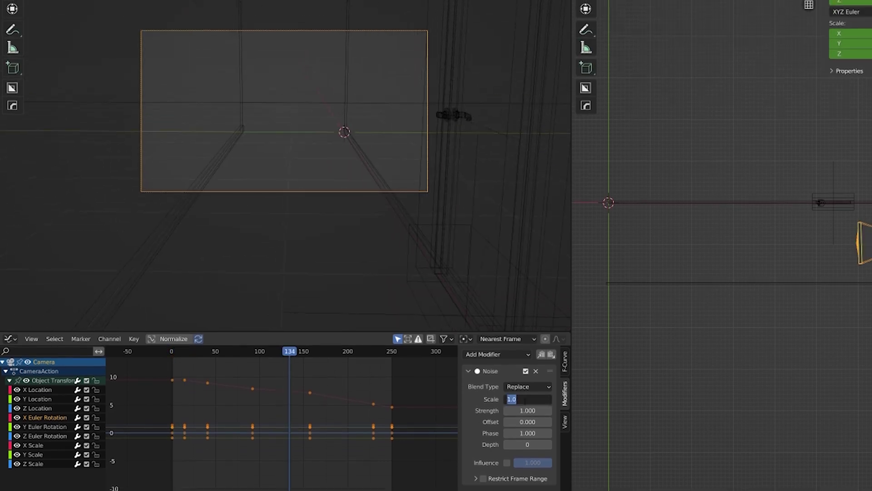
type("16")
key("Return")
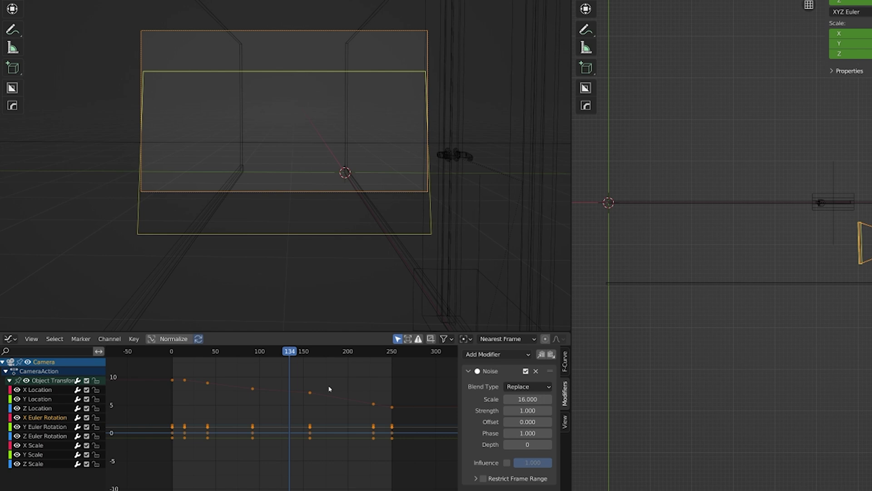
scroll(307, 395, "down", 8)
scroll(306, 393, "down", 6)
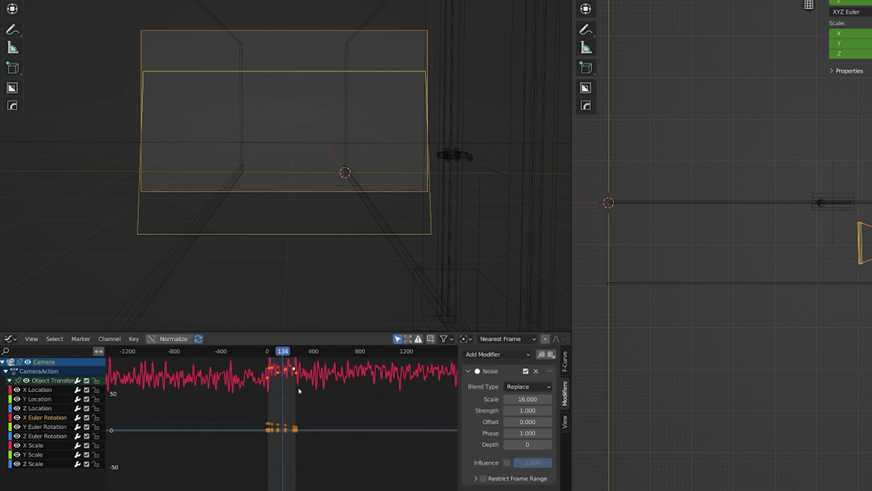
scroll(298, 387, "up", 8)
middle_click_drag(296, 385, 291, 475)
scroll(288, 452, "up", 9)
Set the Noise modifier's Strength to 0.08, playing the animation before and after the change to compare the camera shake.
left_click_drag(278, 354, 220, 359)
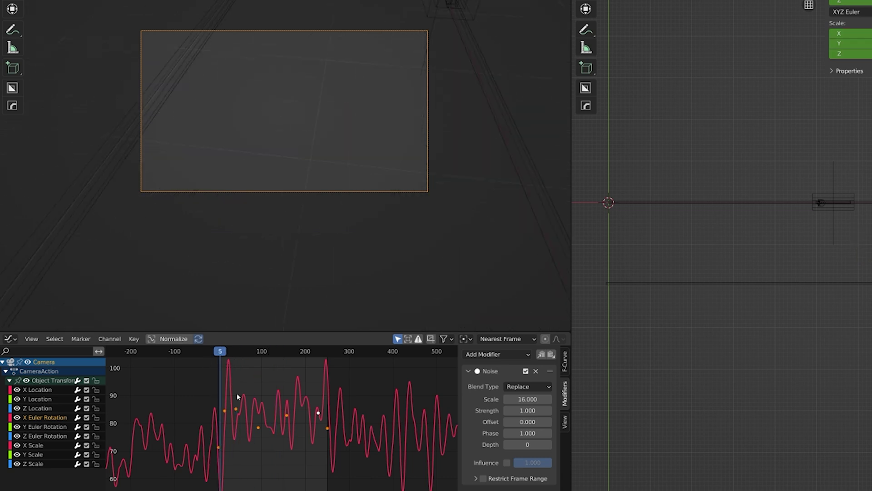
key("space")
key("Escape")
left_click(299, 353)
left_click(527, 410)
key("BackSpace")
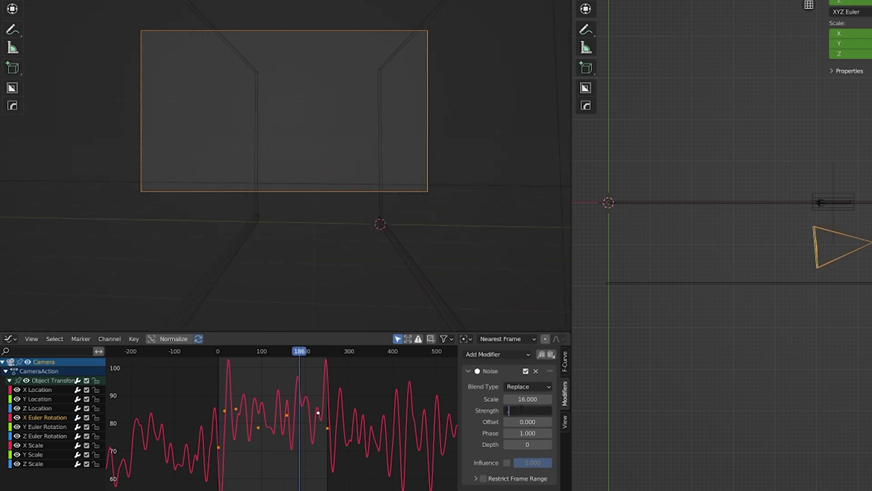
type(".08")
key("Return")
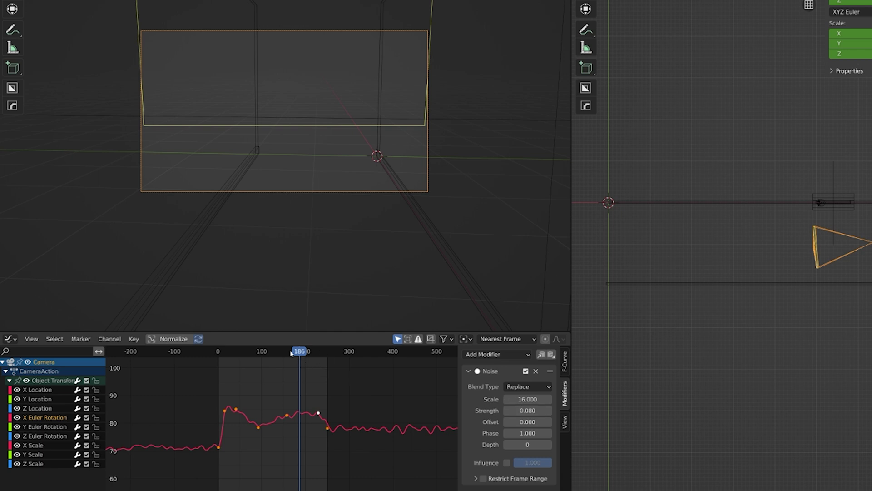
left_click_drag(291, 353, 221, 356)
key("space")
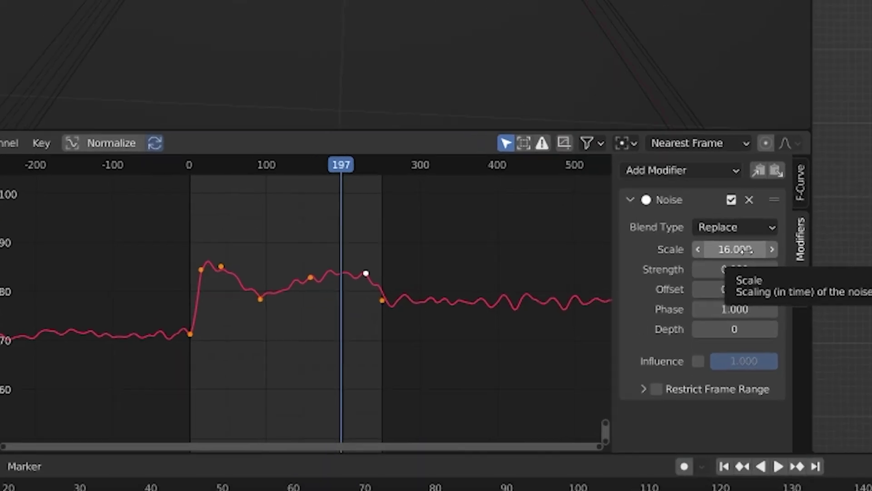
Try a Noise modifier Scale of about 23.4 and Strength of about 1.38 on the X Euler Rotation curve.
left_click(507, 399)
left_click_drag(682, 254, 732, 270)
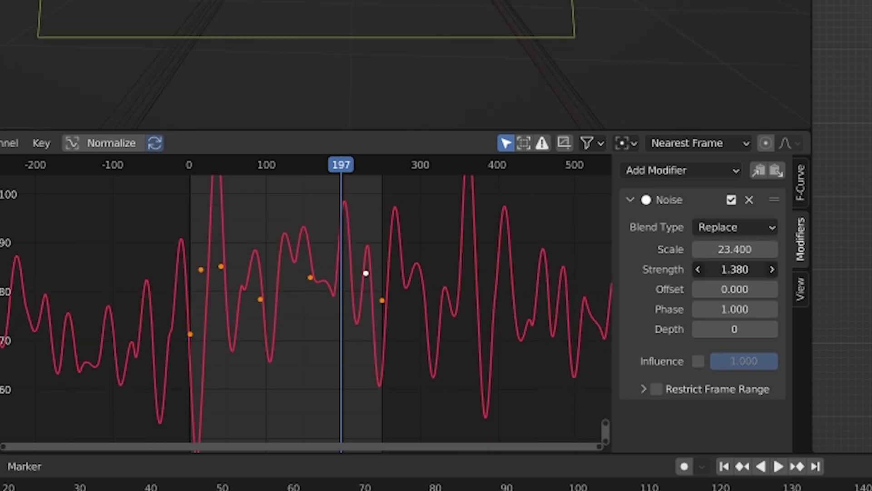